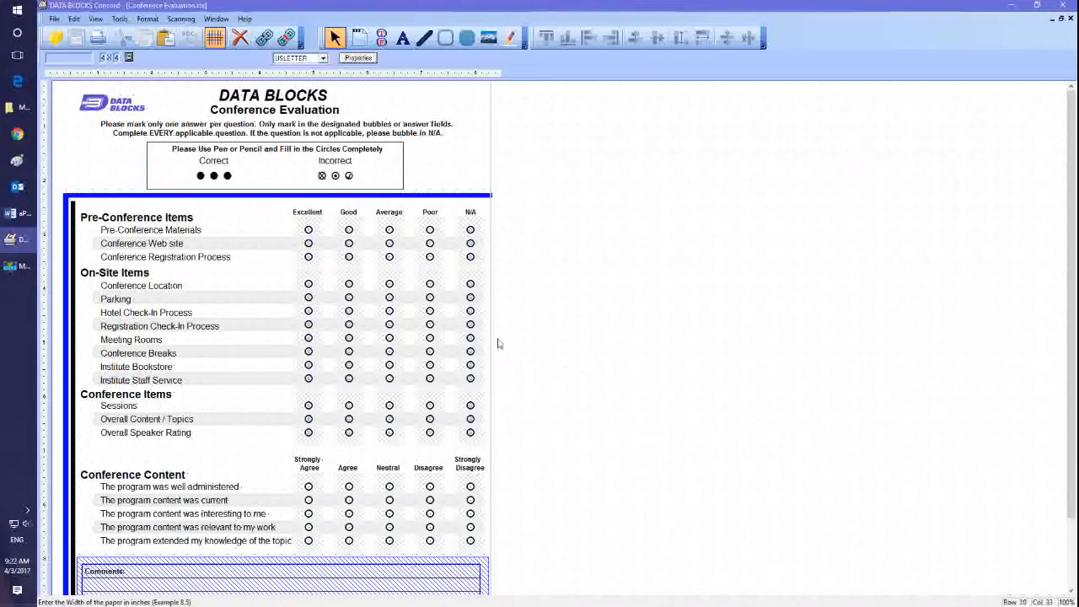
- Examine the Conference Evaluation, Cardiology Clinic Survey and Tourist Bureau Survey sample forms, closing each one
{"action": "mouse_move", "coordinate": [1075, 226]}
{"action": "left_mouse_down"}
{"action": "mouse_move", "coordinate": [1070, 314]}
{"action": "mouse_move", "coordinate": [1071, 245]}
{"action": "left_mouse_up"}
{"action": "left_click", "coordinate": [1070, 18]}
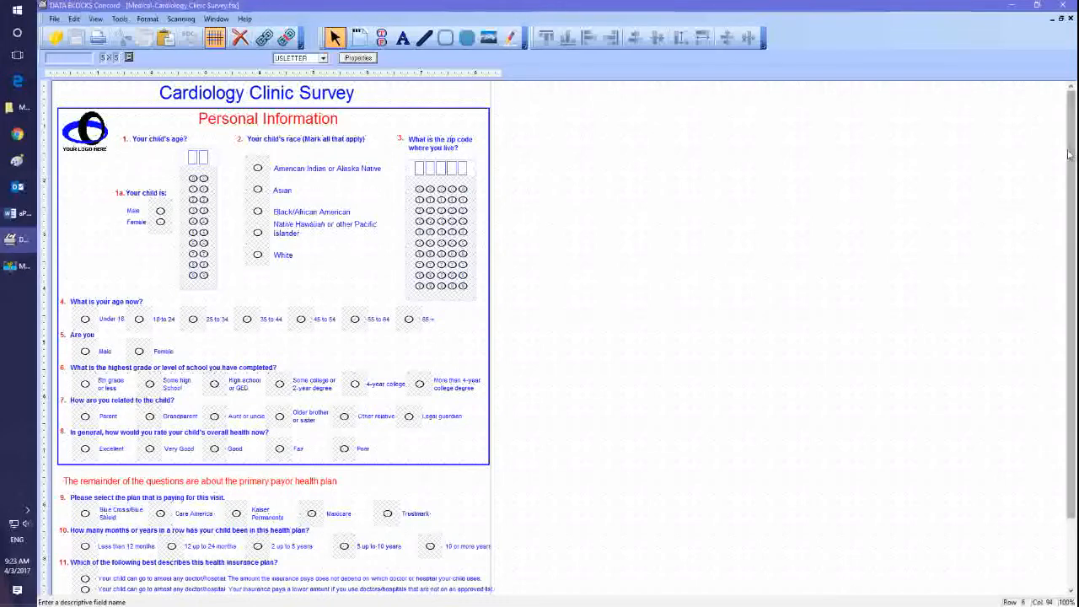
{"action": "scroll", "coordinate": [1074, 272], "scroll_direction": "down", "scroll_amount": 2}
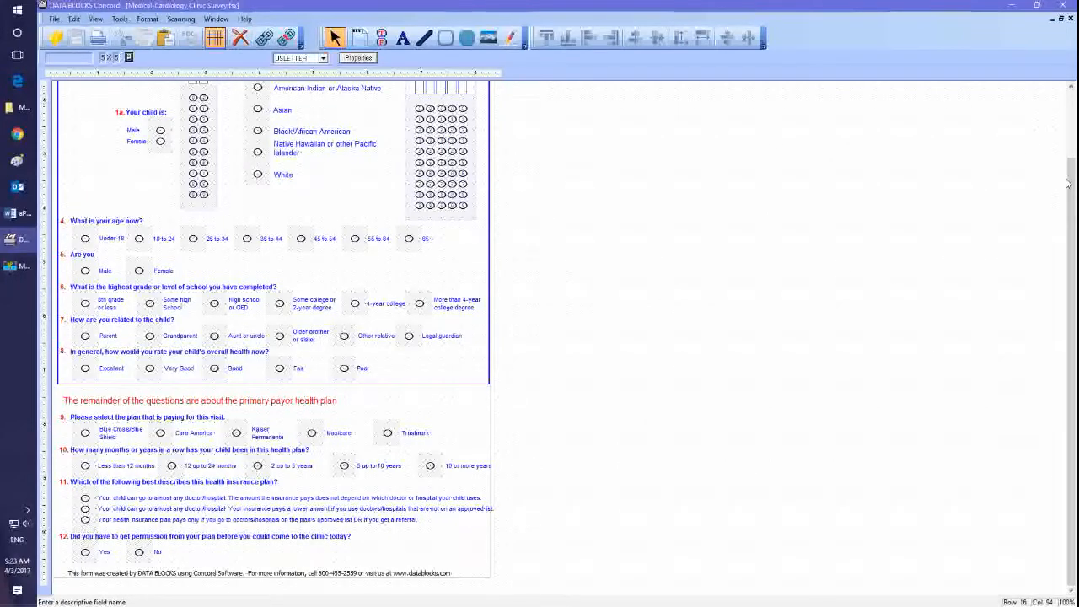
{"action": "left_click_drag", "start_coordinate": [1074, 166], "coordinate": [1074, 94]}
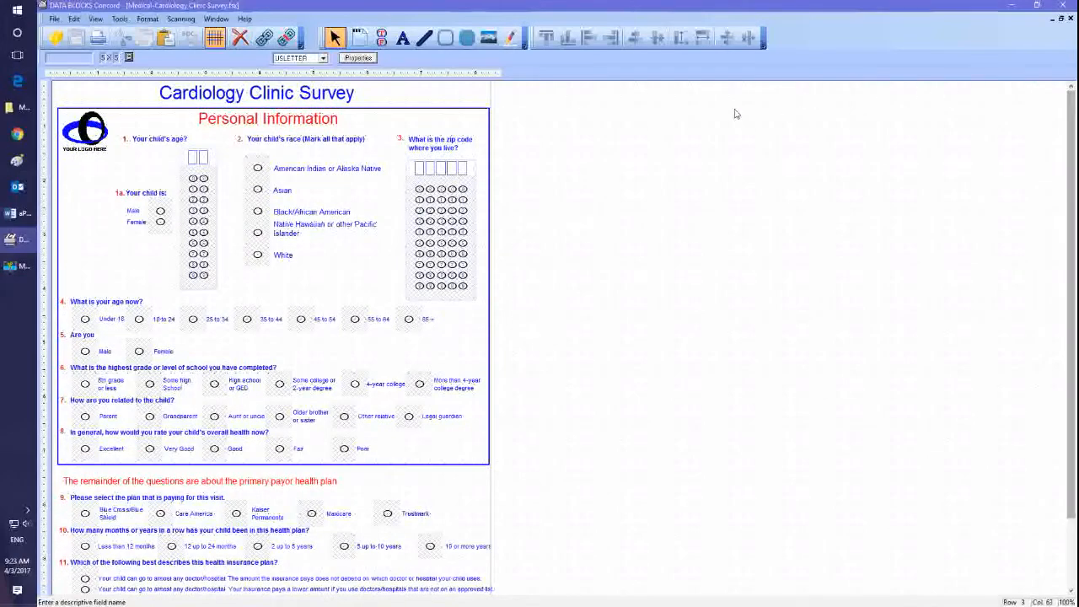
{"action": "left_click", "coordinate": [1071, 19]}
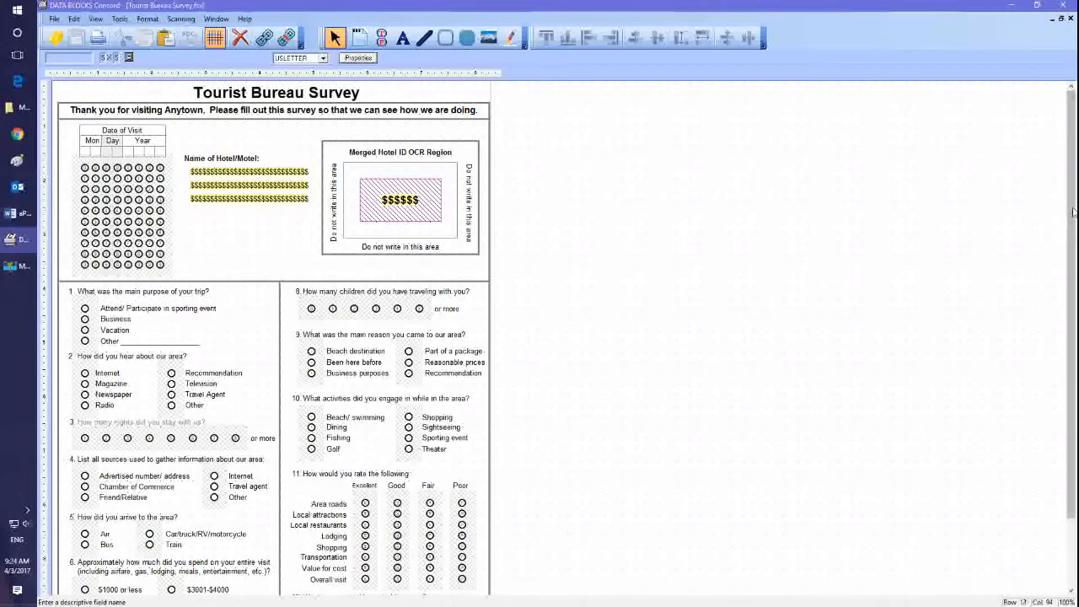
{"action": "scroll", "coordinate": [1070, 321], "scroll_direction": "down", "scroll_amount": 3}
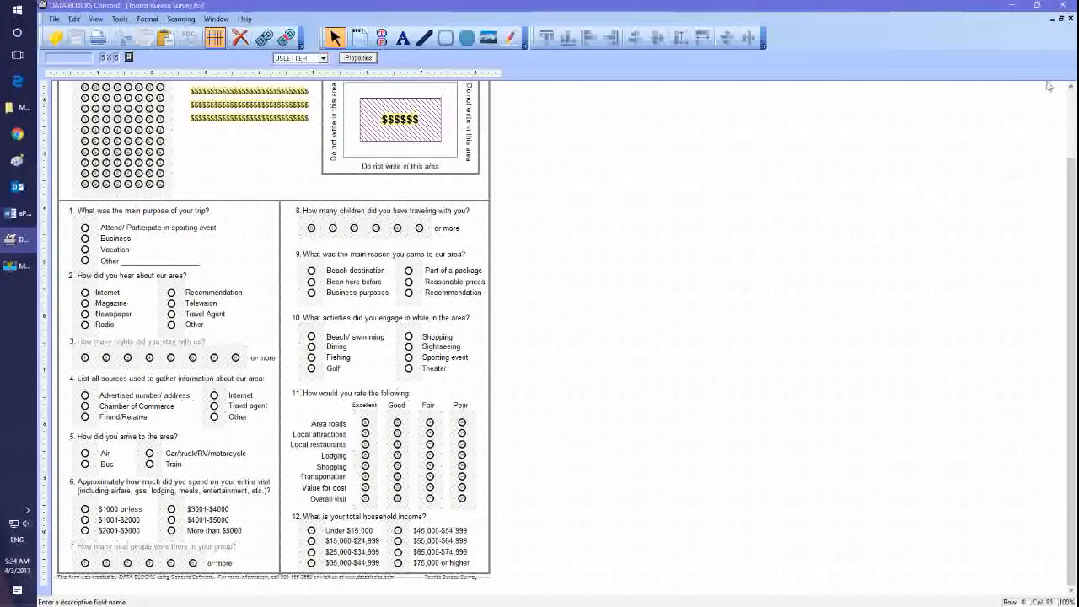
{"action": "left_click", "coordinate": [1070, 19]}
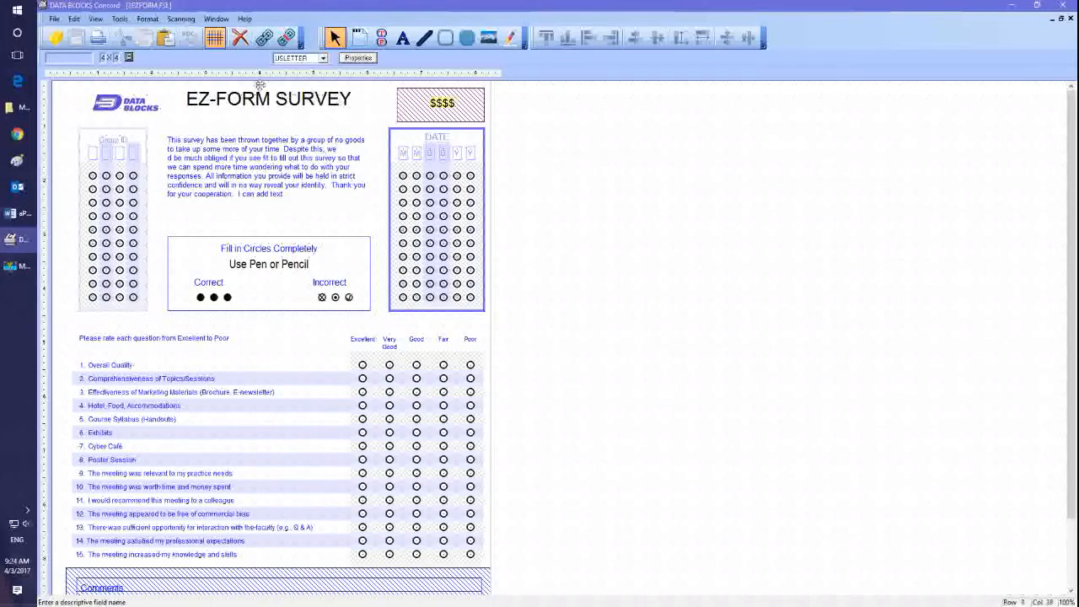
- Start a new form with the EZ Form Design Wizard and name it "EZ Form Eval"
{"action": "left_click", "coordinate": [55, 18]}
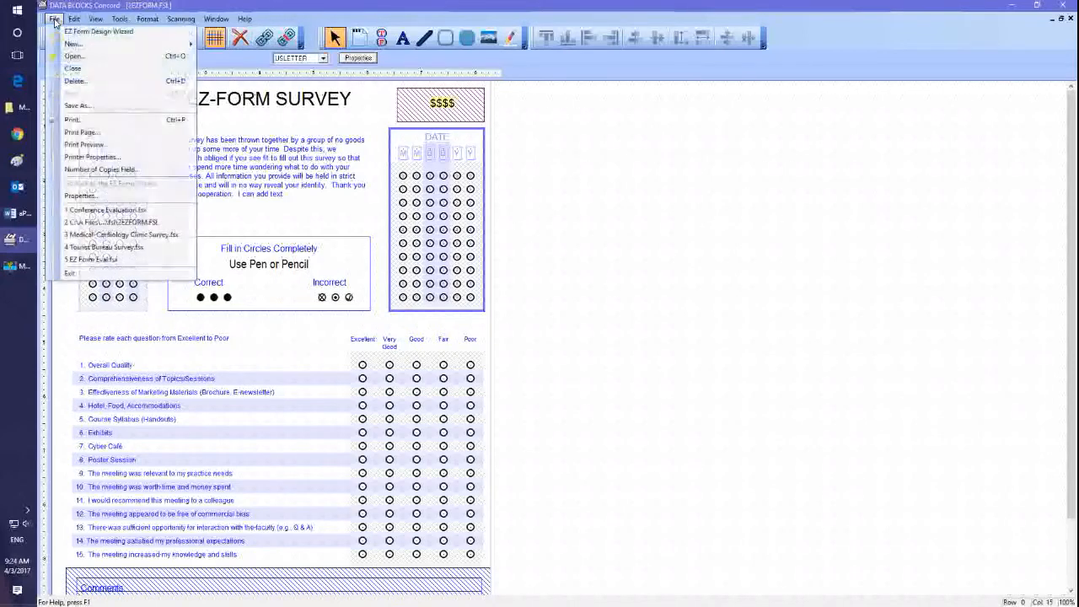
{"action": "left_click", "coordinate": [85, 34]}
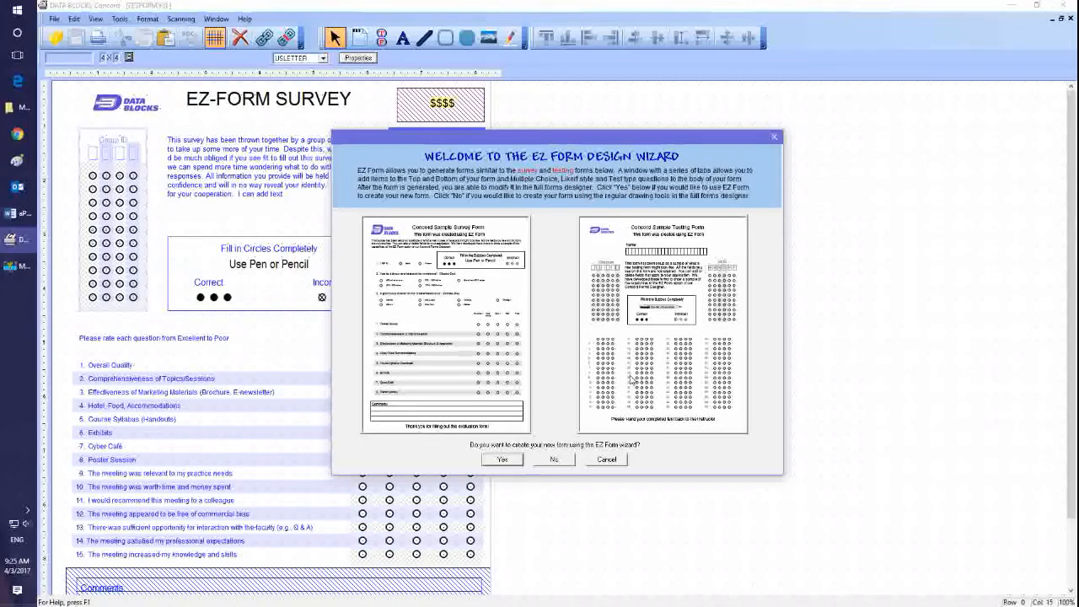
{"action": "left_click", "coordinate": [502, 461]}
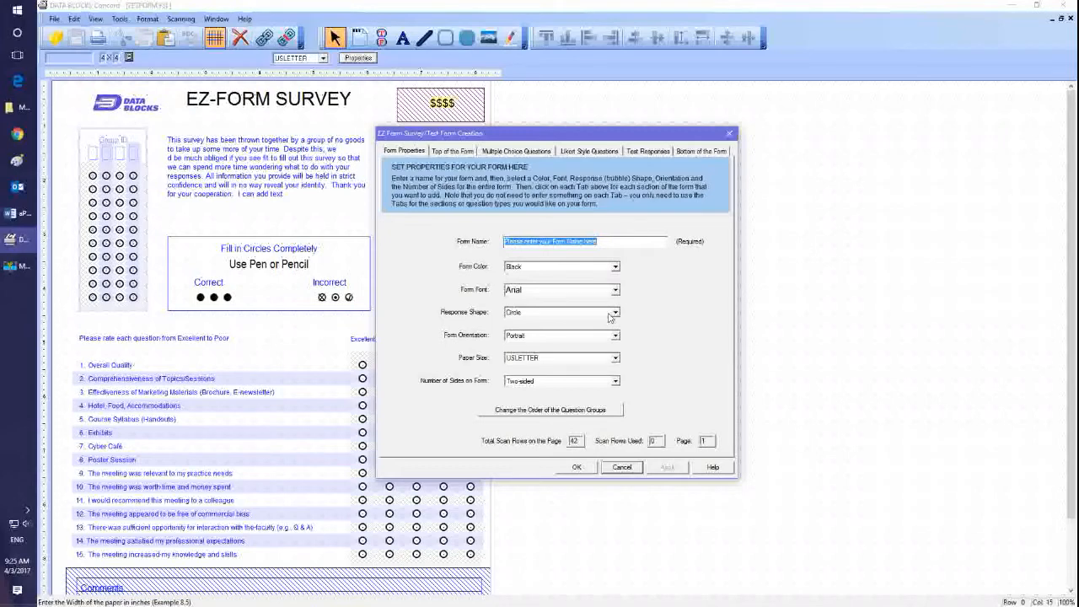
{"action": "type", "text": "EZ Form Eval"}
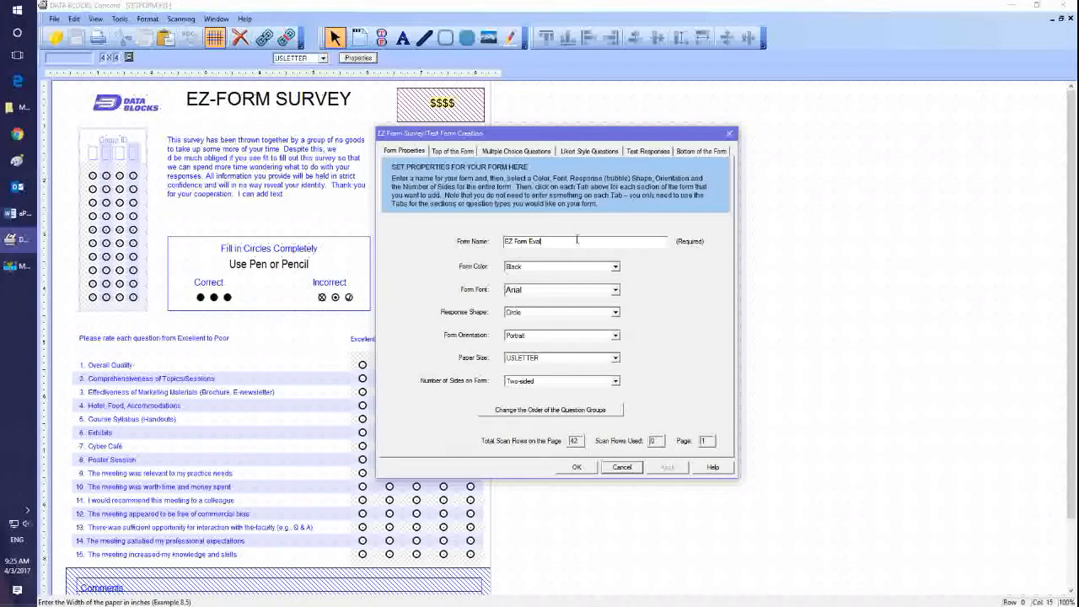
- Look through the wizard's settings for the form's top and bottom, multiple choice questions, Likert style questions and test responses
{"action": "left_click", "coordinate": [453, 152]}
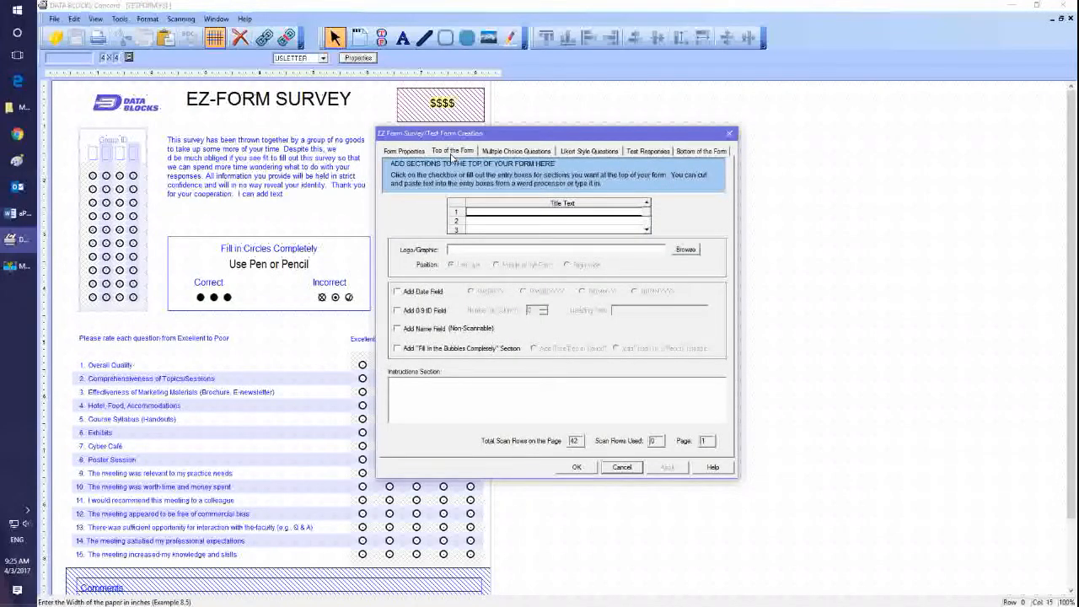
{"action": "left_click", "coordinate": [698, 157]}
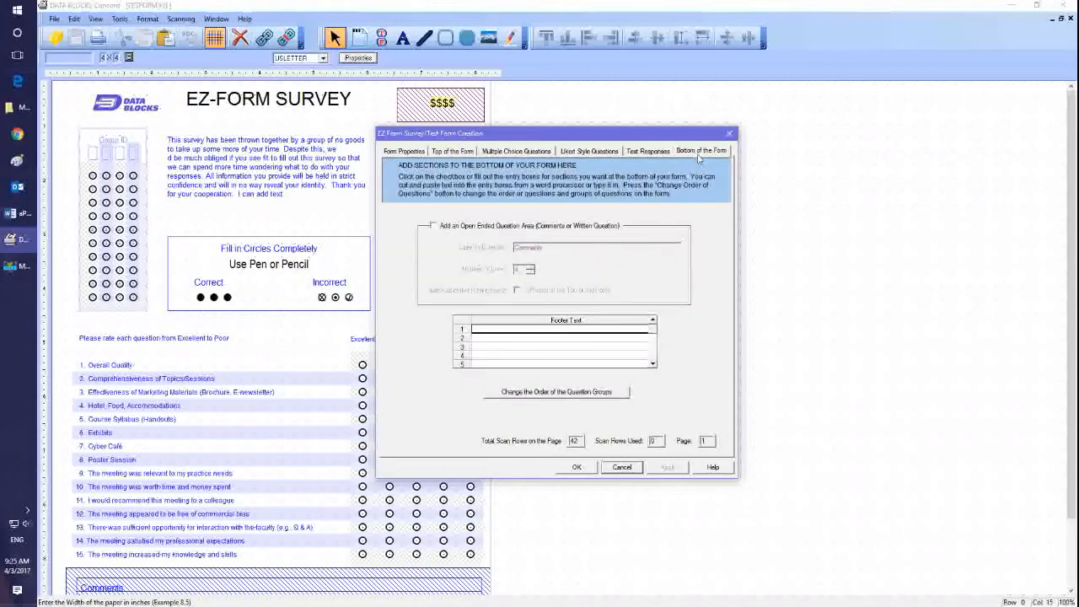
{"action": "left_click", "coordinate": [517, 154]}
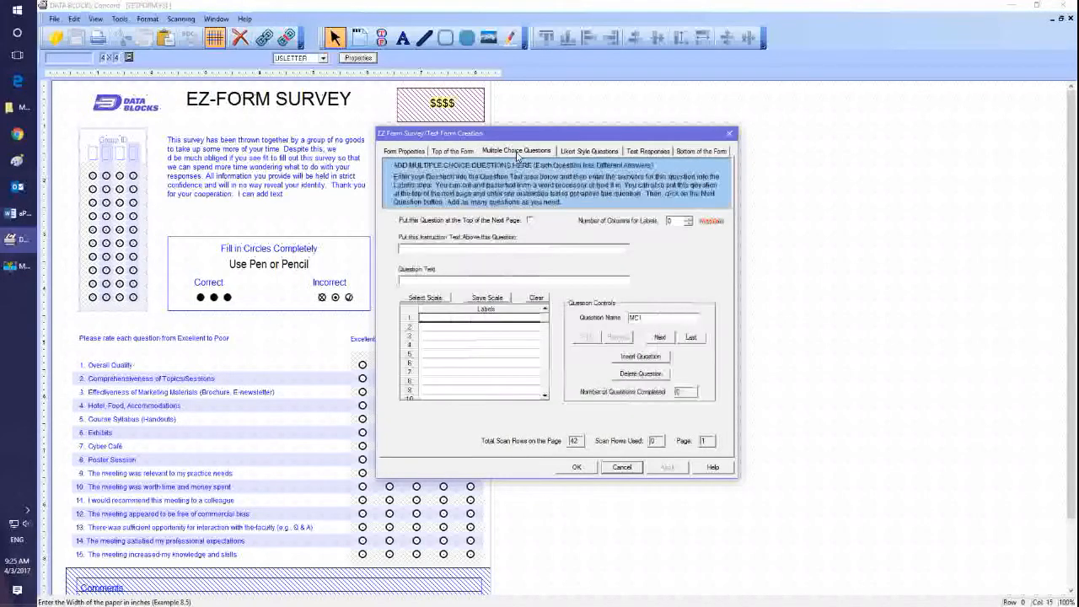
{"action": "left_click", "coordinate": [597, 157]}
{"action": "left_click", "coordinate": [648, 154]}
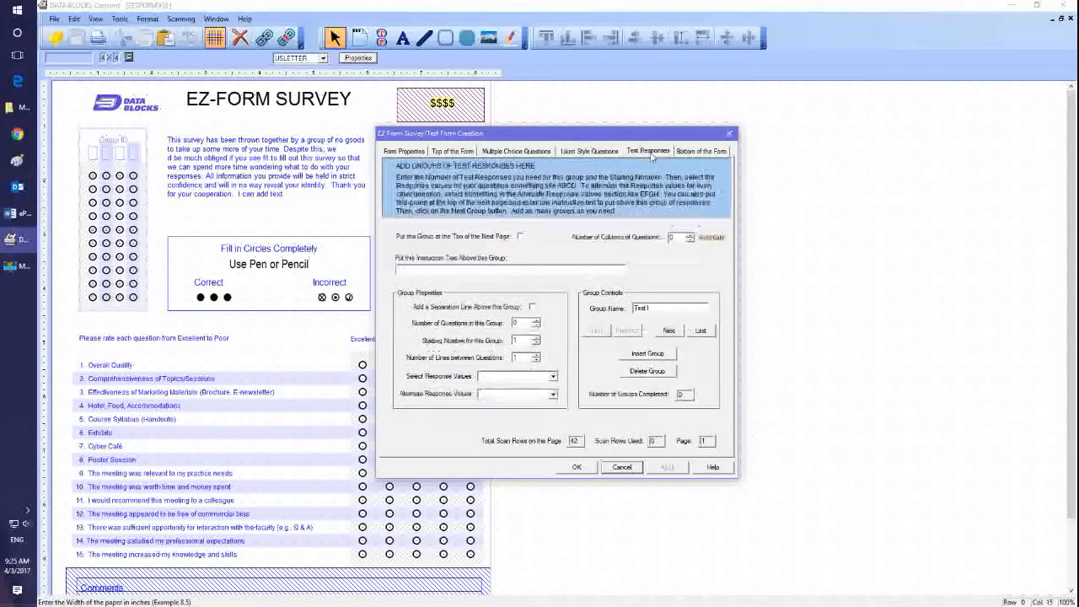
{"action": "left_click", "coordinate": [453, 152]}
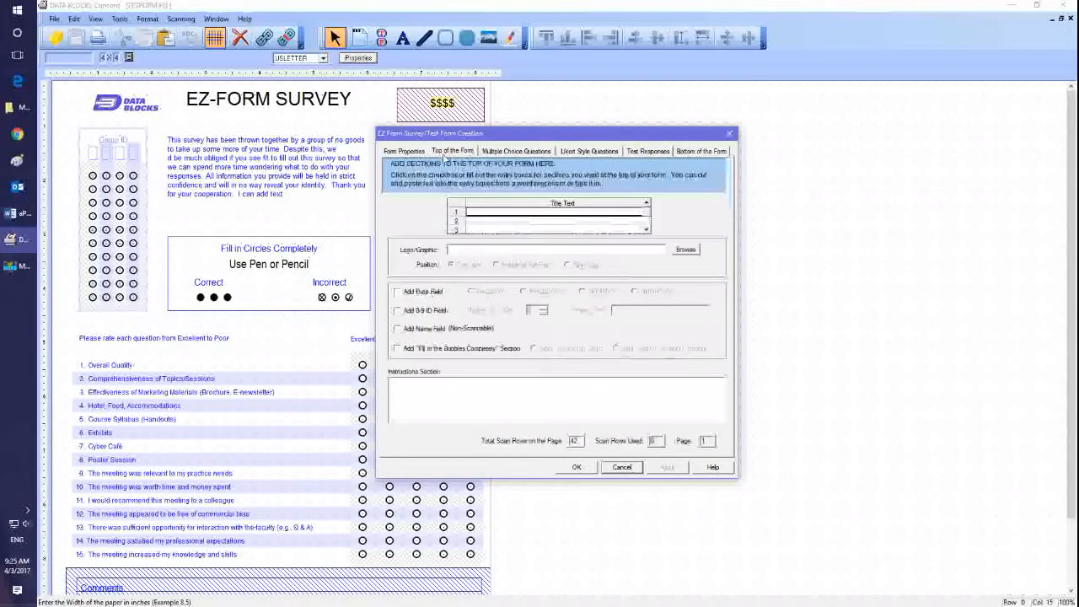
{"action": "left_click", "coordinate": [404, 152]}
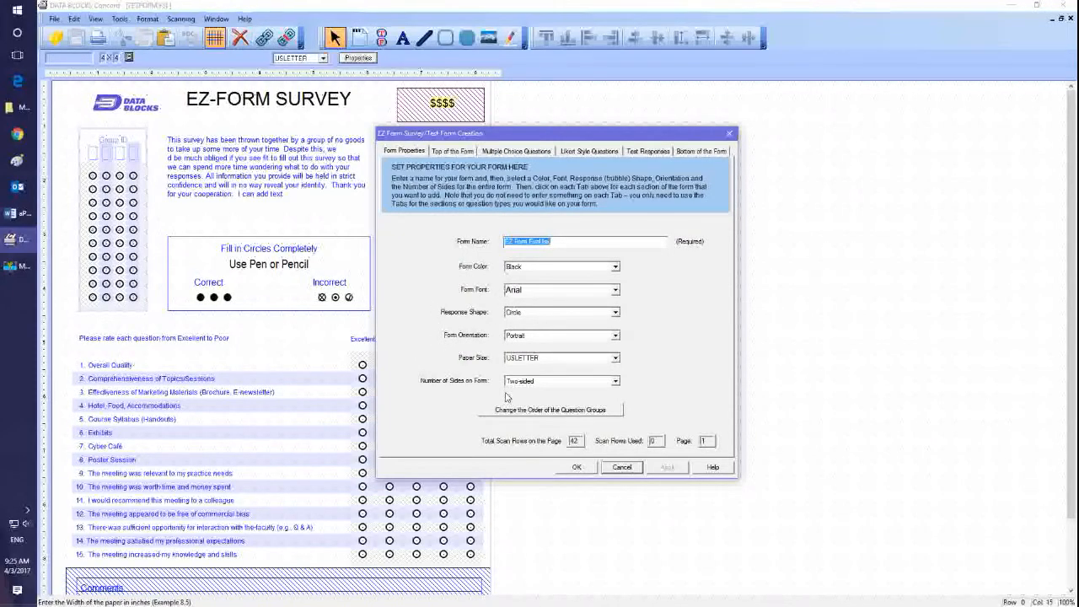
- Set the form's properties to Blue color, Circle response shape and USLETTER paper size
{"action": "left_click", "coordinate": [617, 267]}
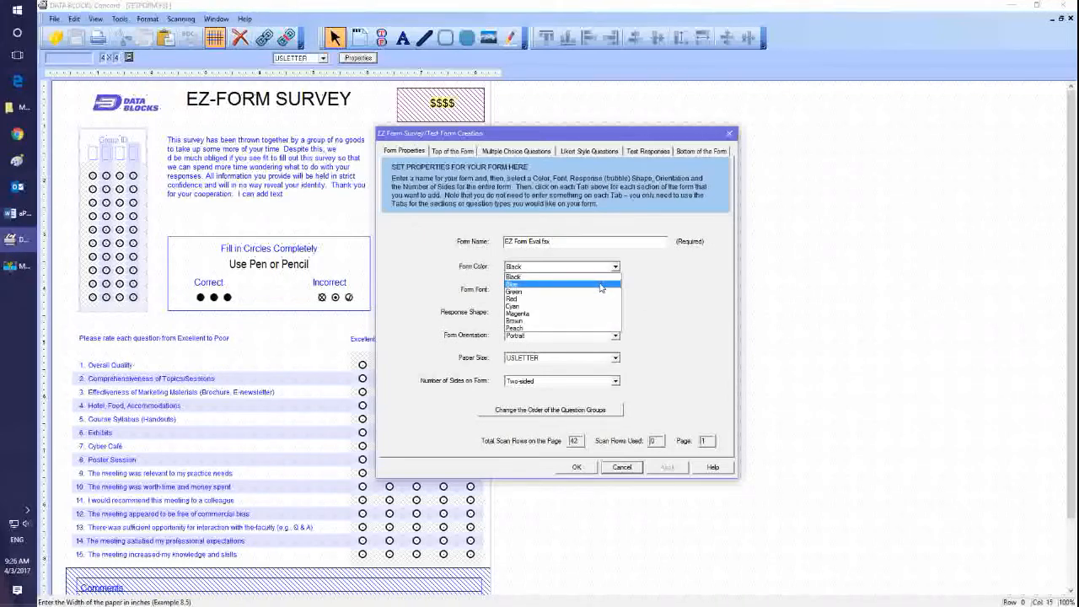
{"action": "left_click", "coordinate": [601, 286]}
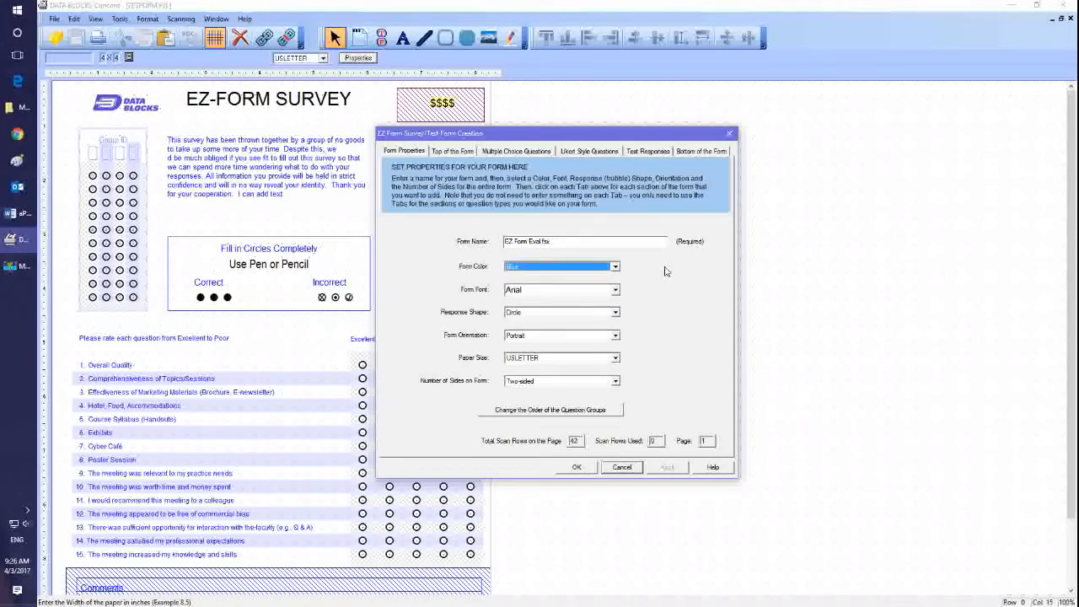
{"action": "left_click", "coordinate": [616, 315]}
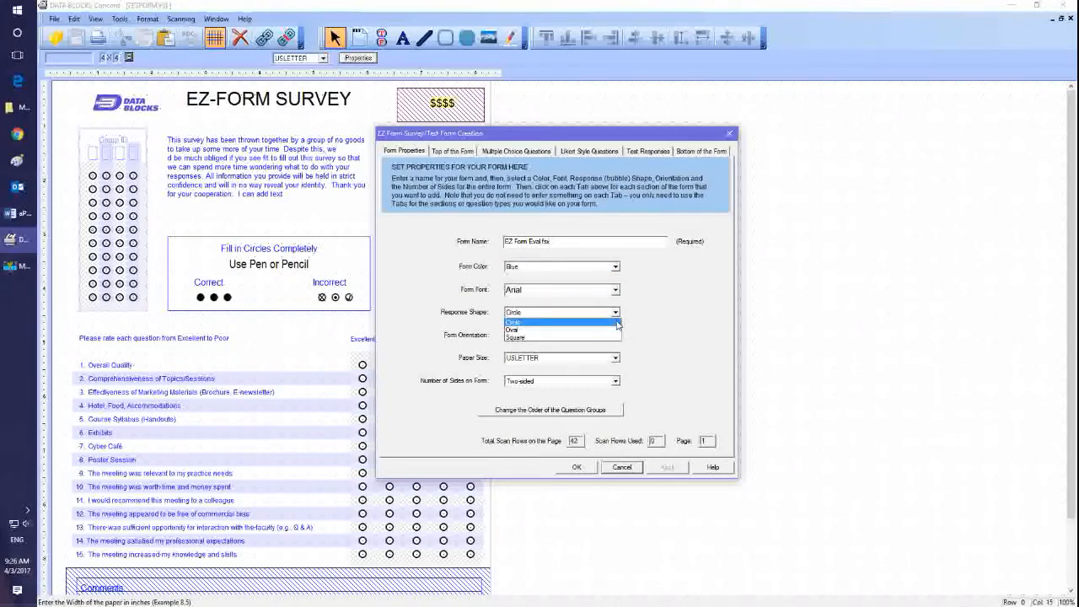
{"action": "left_click", "coordinate": [625, 321]}
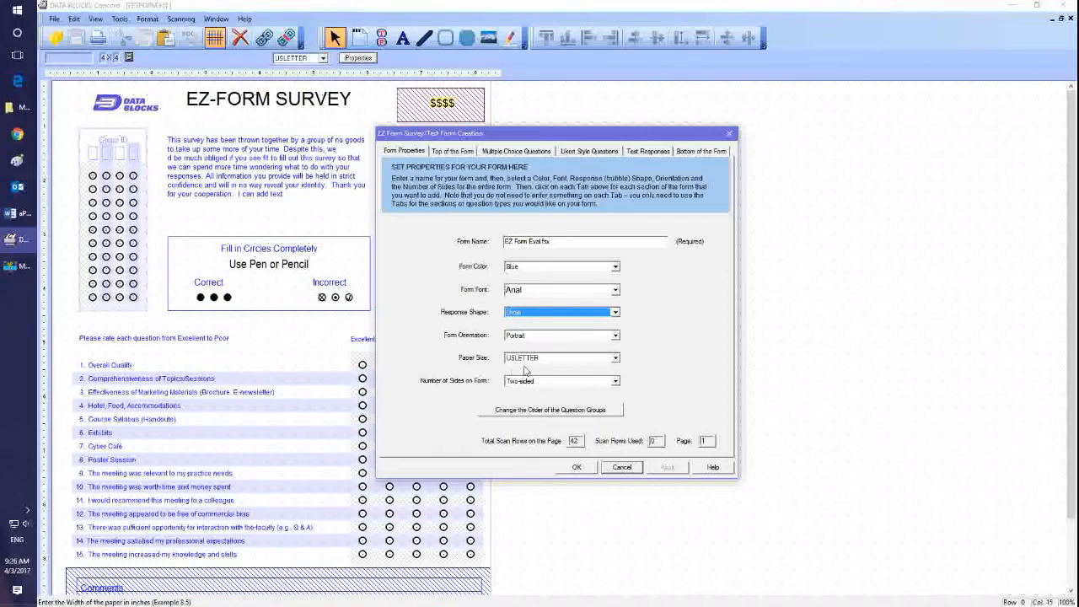
{"action": "left_click", "coordinate": [615, 358]}
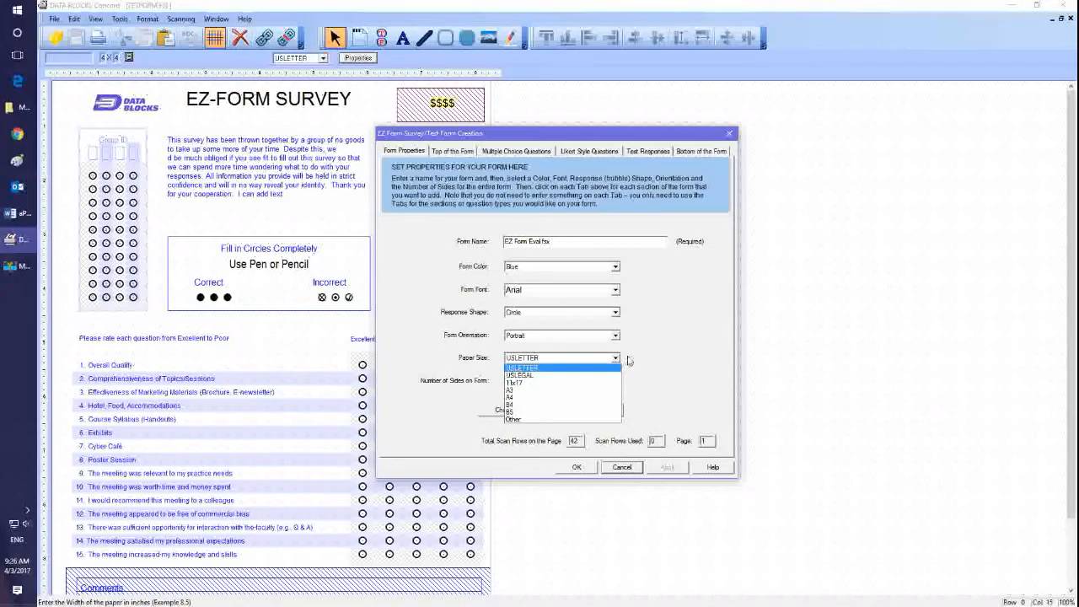
{"action": "left_click", "coordinate": [618, 361]}
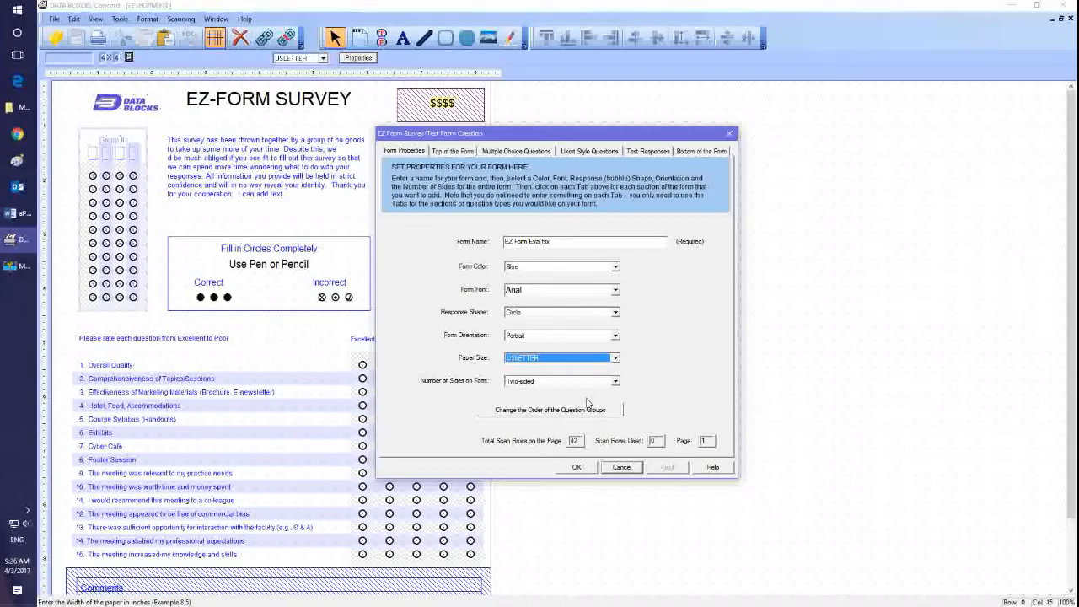
- Enter "EZ Form Evaluation" as the first title line at the top of the form
{"action": "left_click", "coordinate": [453, 151]}
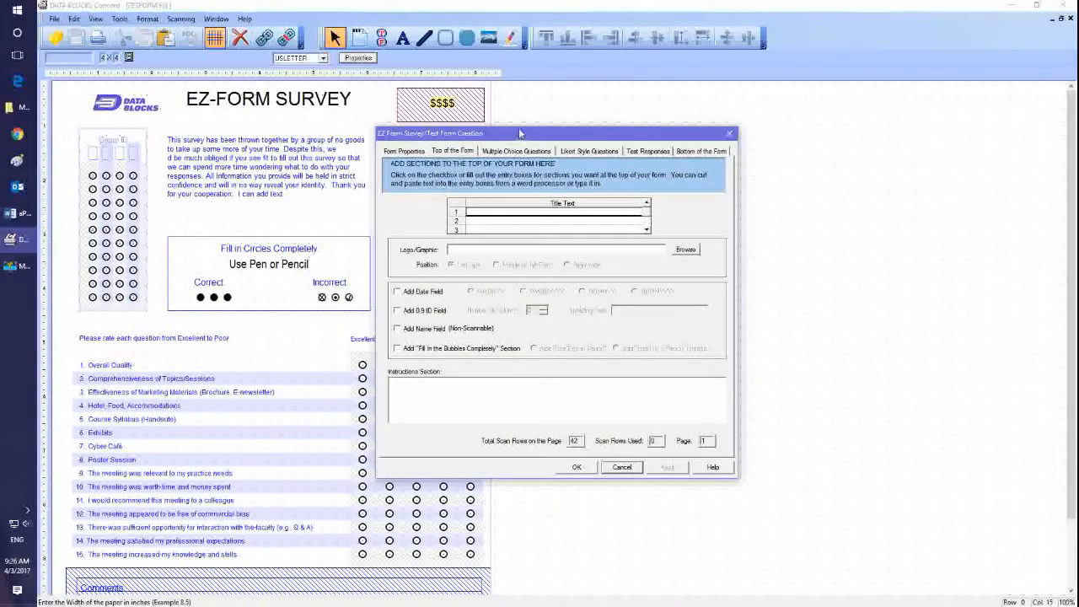
{"action": "left_click_drag", "start_coordinate": [520, 136], "coordinate": [594, 135]}
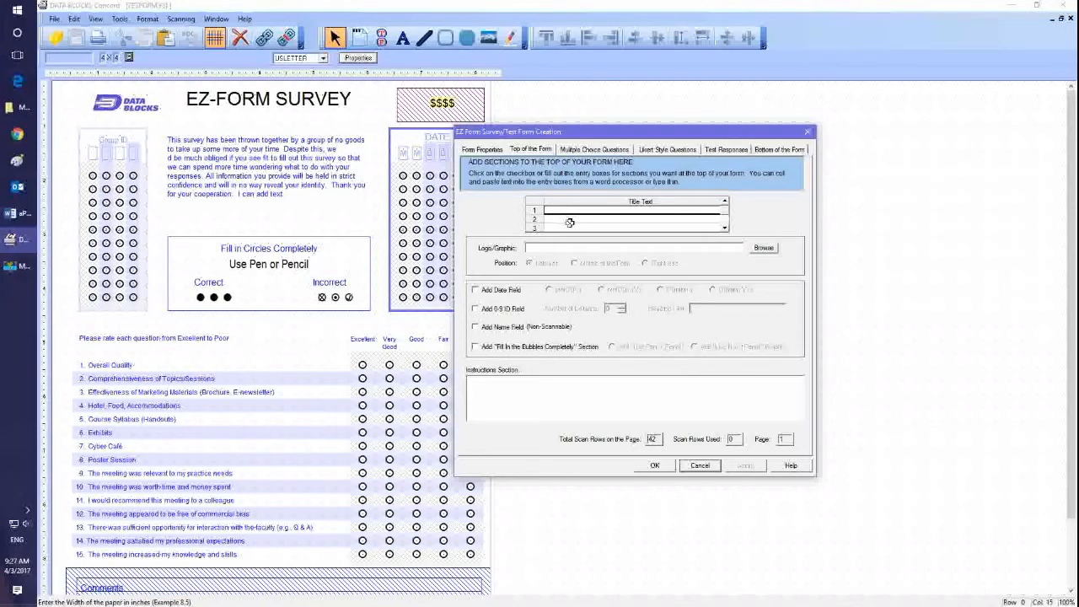
{"action": "type", "text": "EXZI"}
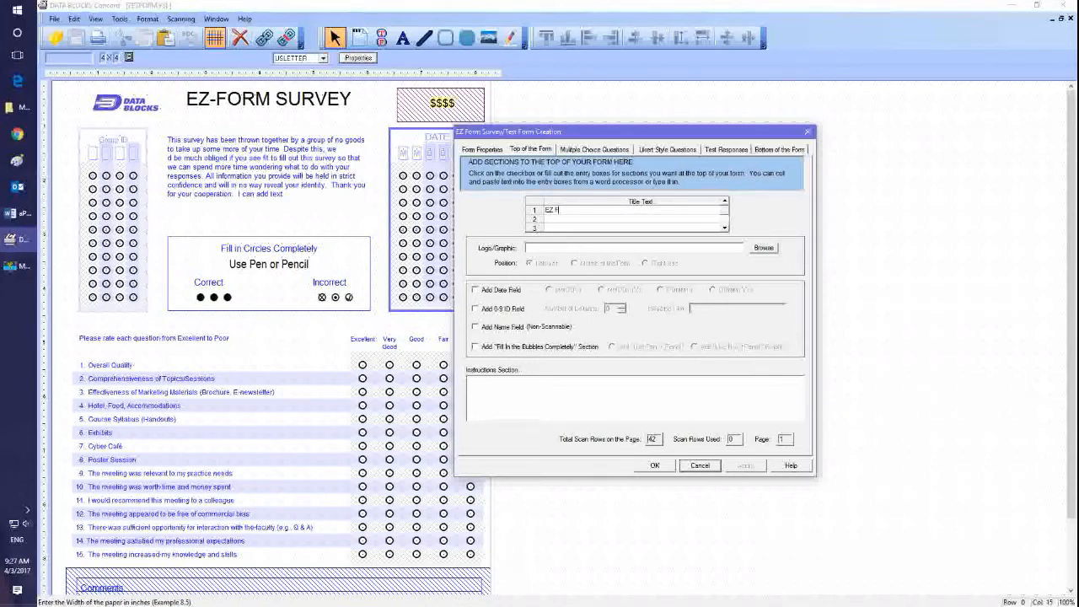
{"action": "type", "text": "orm Evaluation"}
{"action": "left_click", "coordinate": [724, 228]}
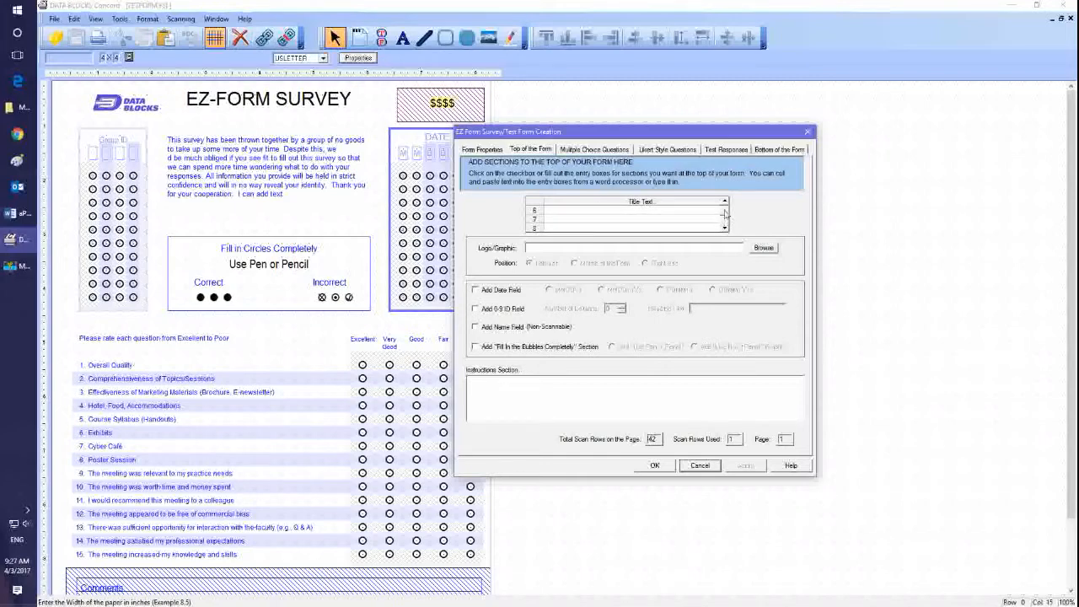
{"action": "left_click", "coordinate": [725, 202]}
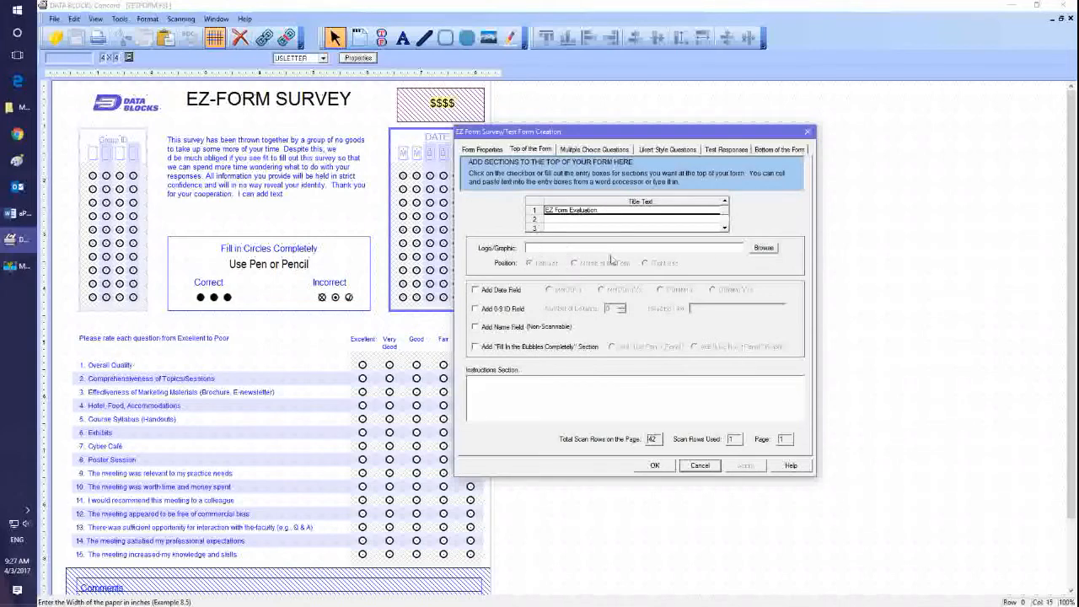
- Add the image DBnewlogo117.bmp from the Image Files folder as the form's logo
{"action": "left_click", "coordinate": [765, 248]}
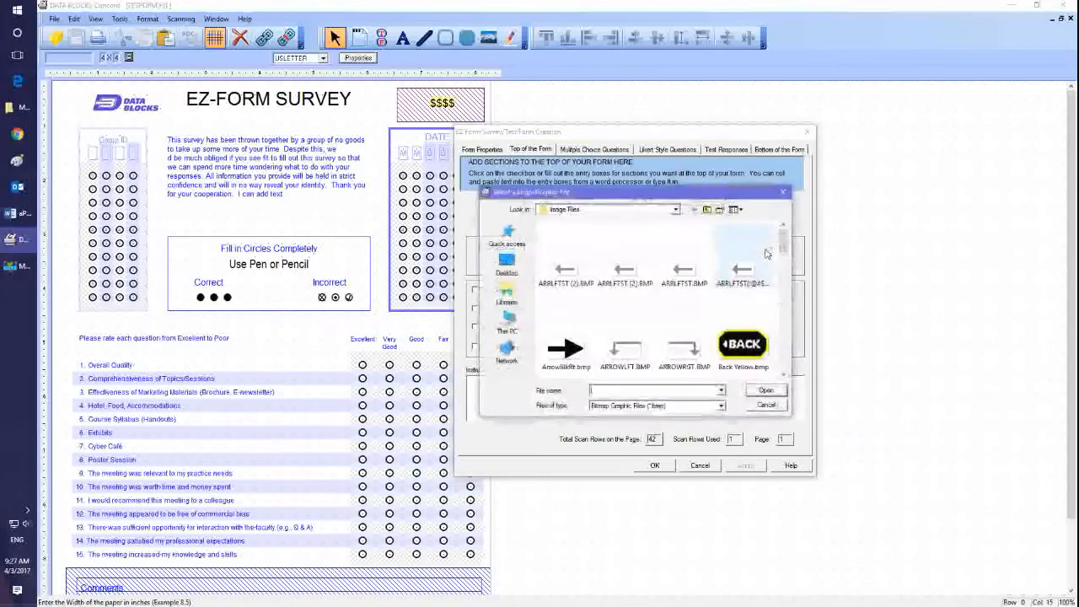
{"action": "left_click_drag", "start_coordinate": [783, 249], "coordinate": [785, 287]}
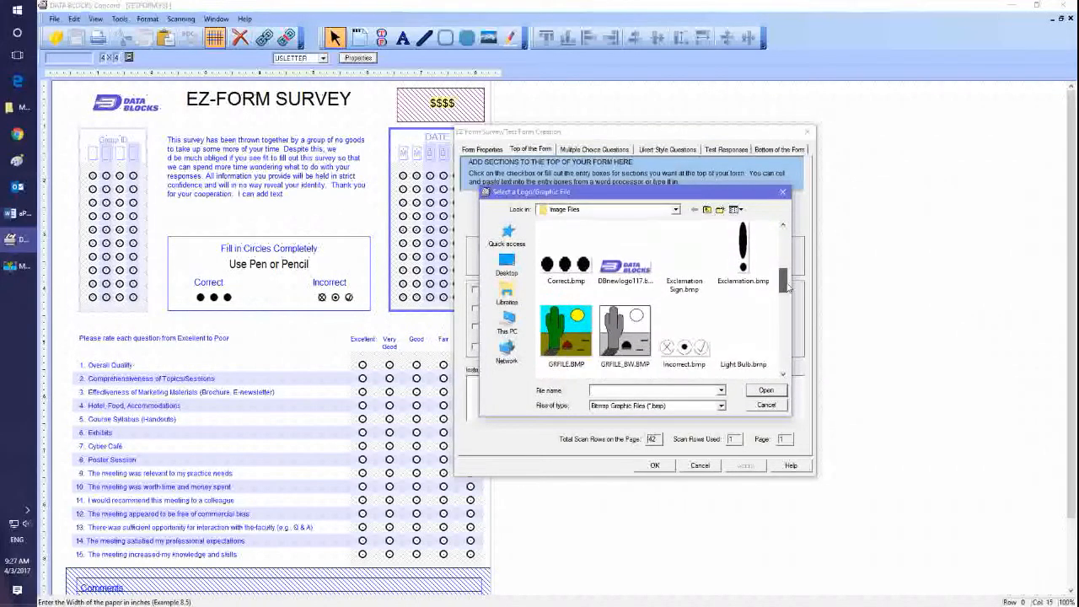
{"action": "left_click", "coordinate": [625, 271]}
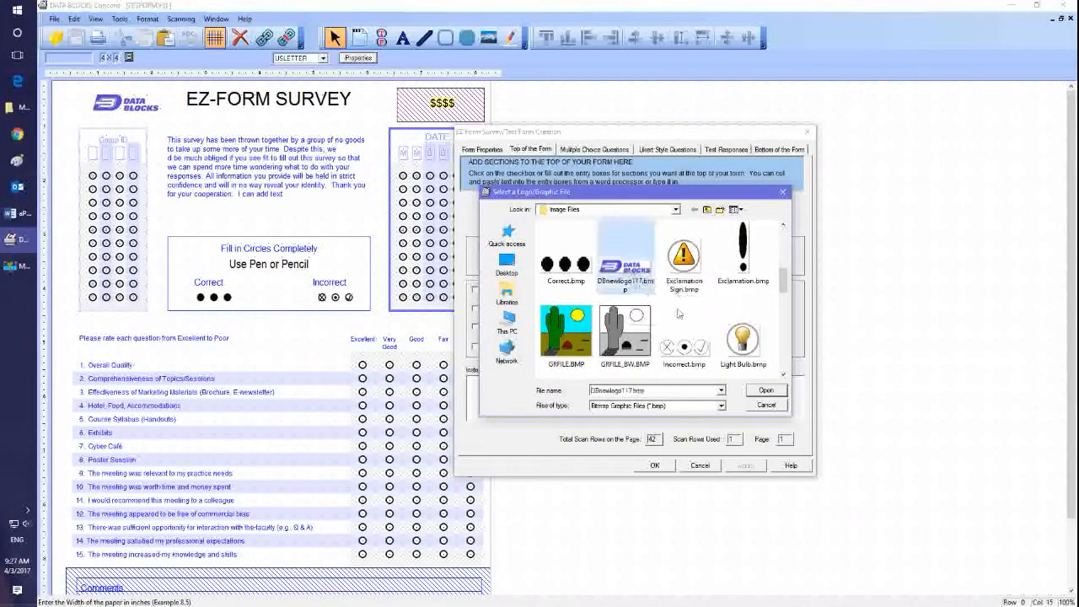
{"action": "left_click", "coordinate": [772, 392]}
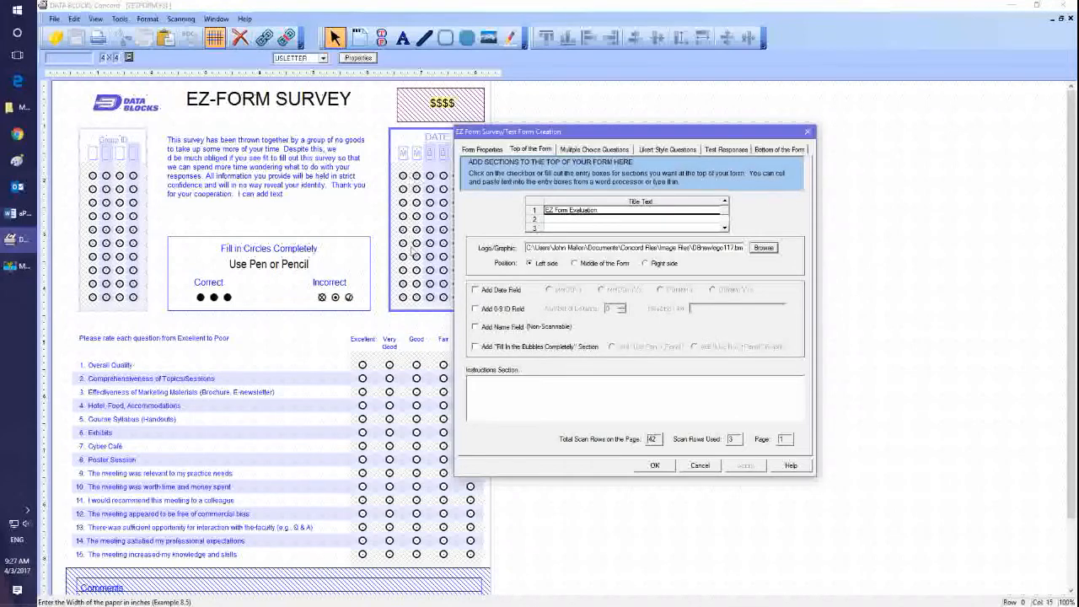
- Add an MMDDYY date field and a 0-9 ID field with 4 columns and the heading "Group ID"
{"action": "left_click", "coordinate": [476, 290]}
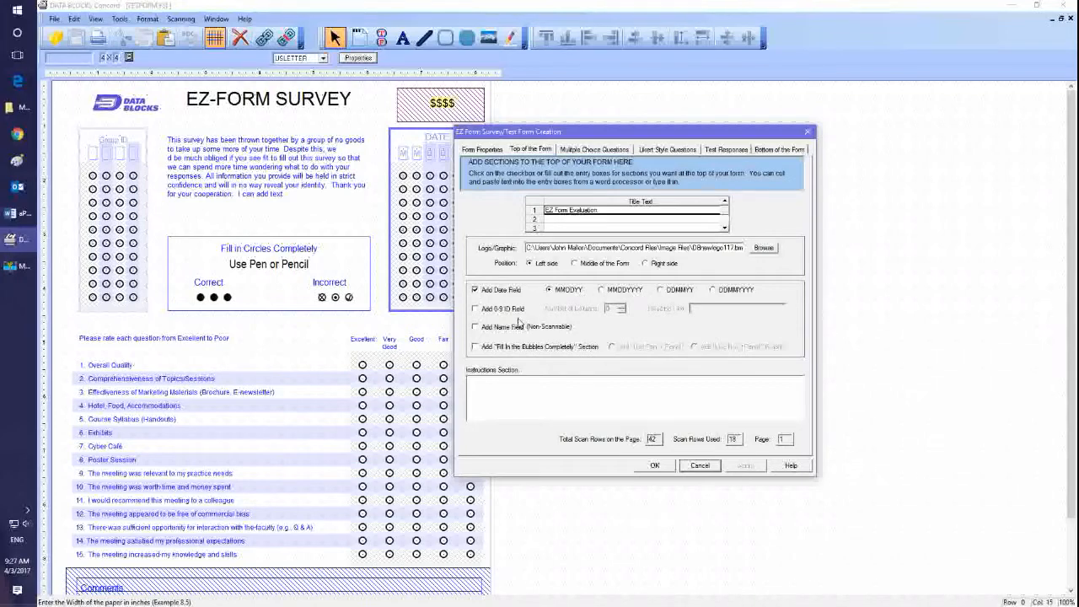
{"action": "left_click", "coordinate": [476, 310]}
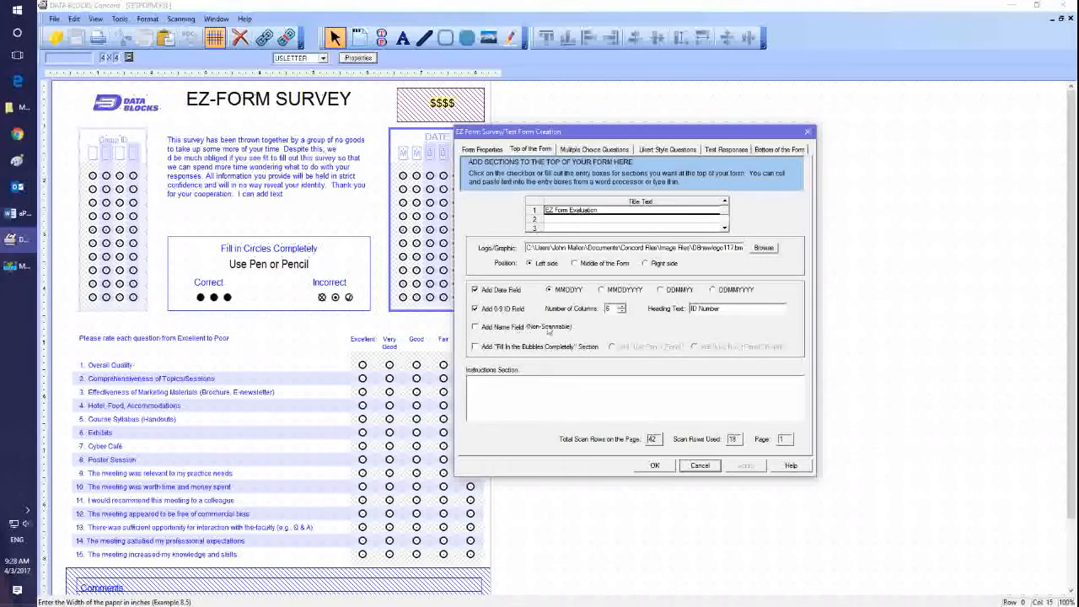
{"action": "left_click", "coordinate": [621, 312]}
{"action": "left_click", "coordinate": [621, 312]}
{"action": "left_click", "coordinate": [621, 312]}
{"action": "key", "text": "Tab"}
{"action": "type", "text": "Gro"}
- Add the "Fill In the Bubbles Completely" section with the "Use Pen or Pencil" option
{"action": "left_click", "coordinate": [474, 347]}
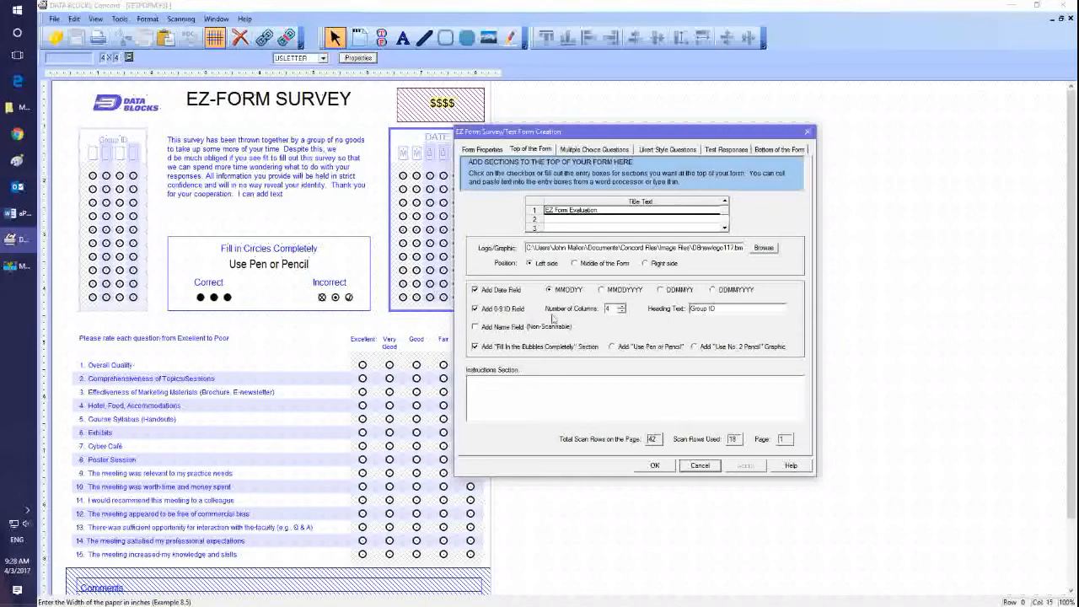
{"action": "left_click", "coordinate": [612, 347]}
- Copy the first introductory paragraph, about a sample evaluation or survey, from the Word document into the form's Instructions Section
{"action": "left_click", "coordinate": [23, 214]}
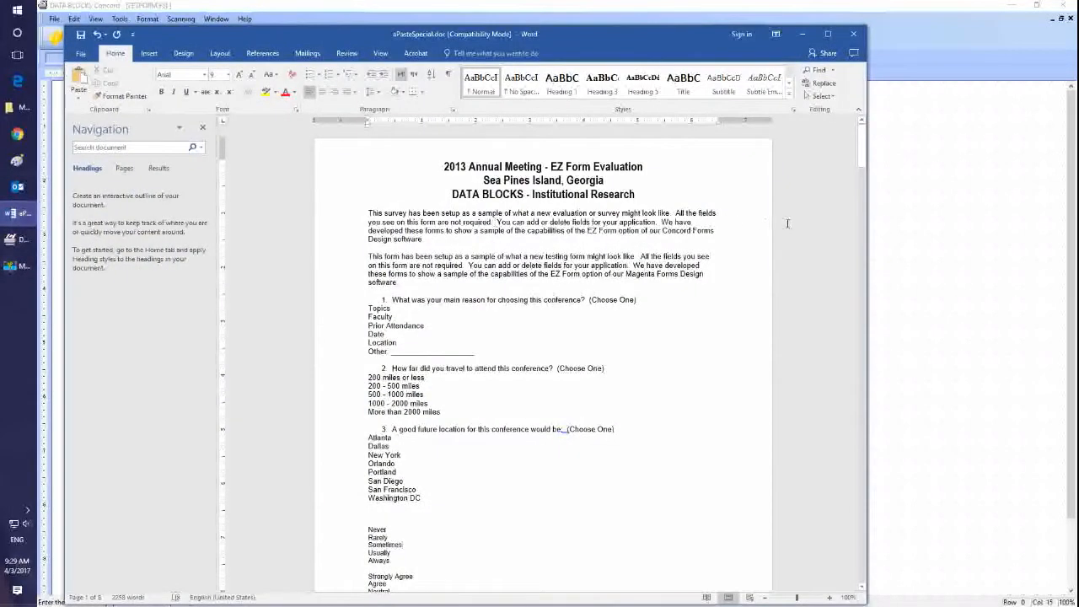
{"action": "left_click_drag", "start_coordinate": [863, 148], "coordinate": [866, 150]}
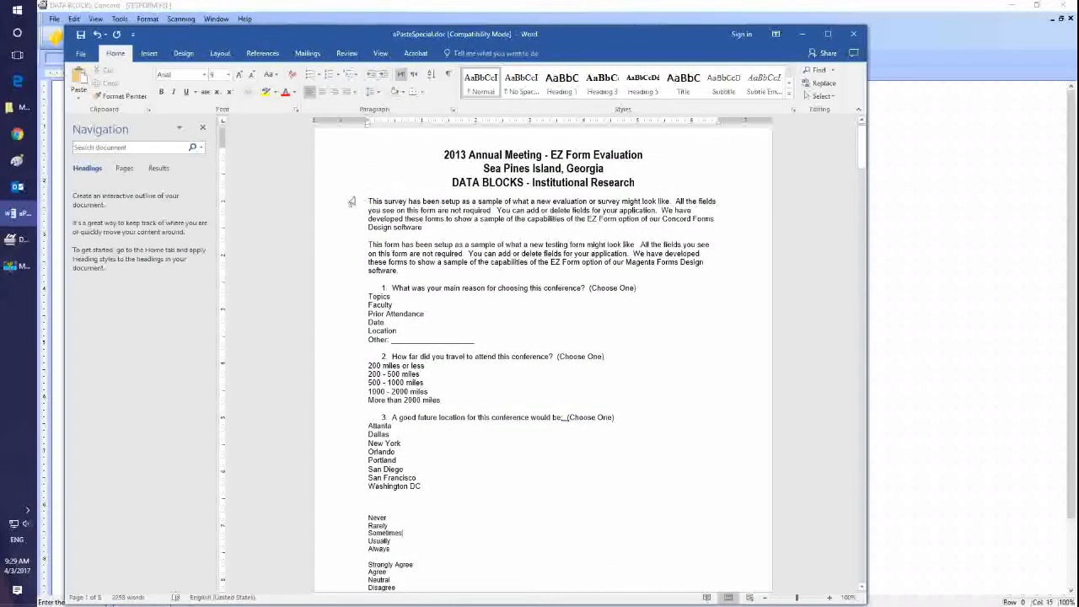
{"action": "left_click_drag", "start_coordinate": [368, 200], "coordinate": [424, 233]}
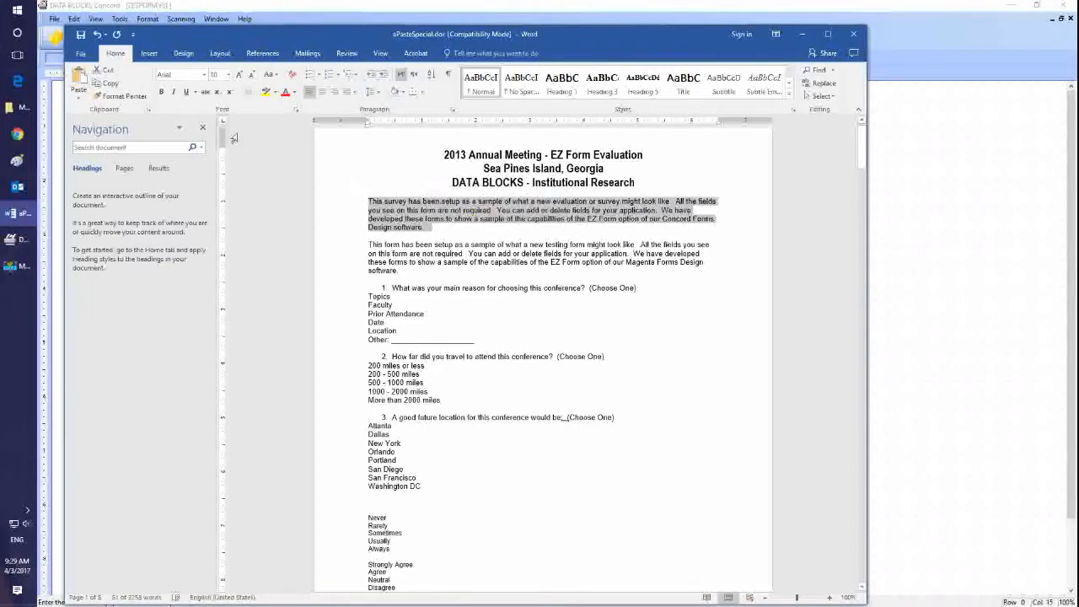
{"action": "left_click", "coordinate": [112, 86]}
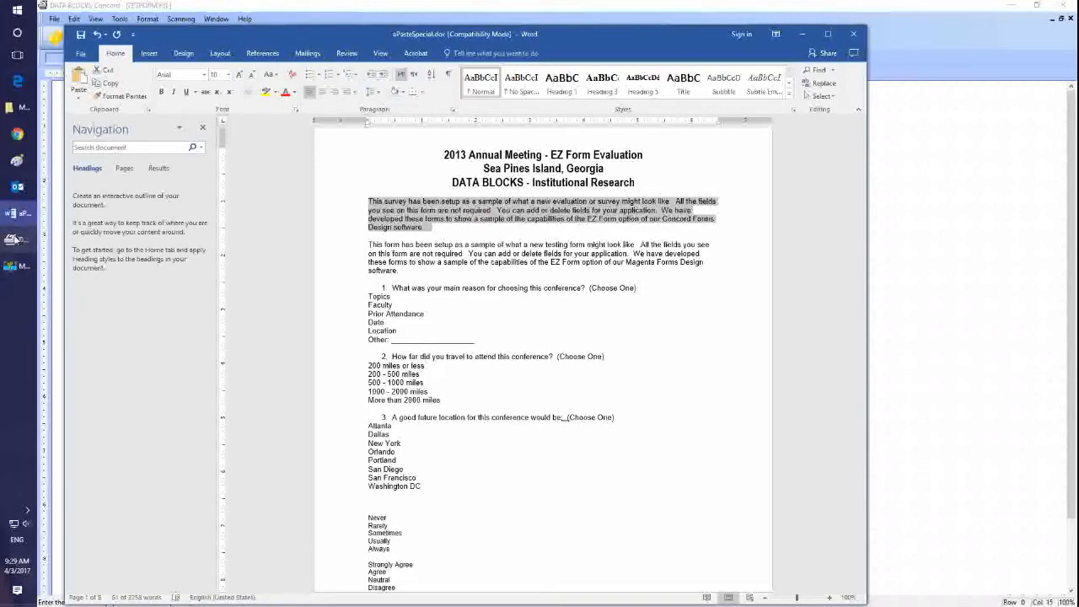
{"action": "left_click", "coordinate": [19, 241]}
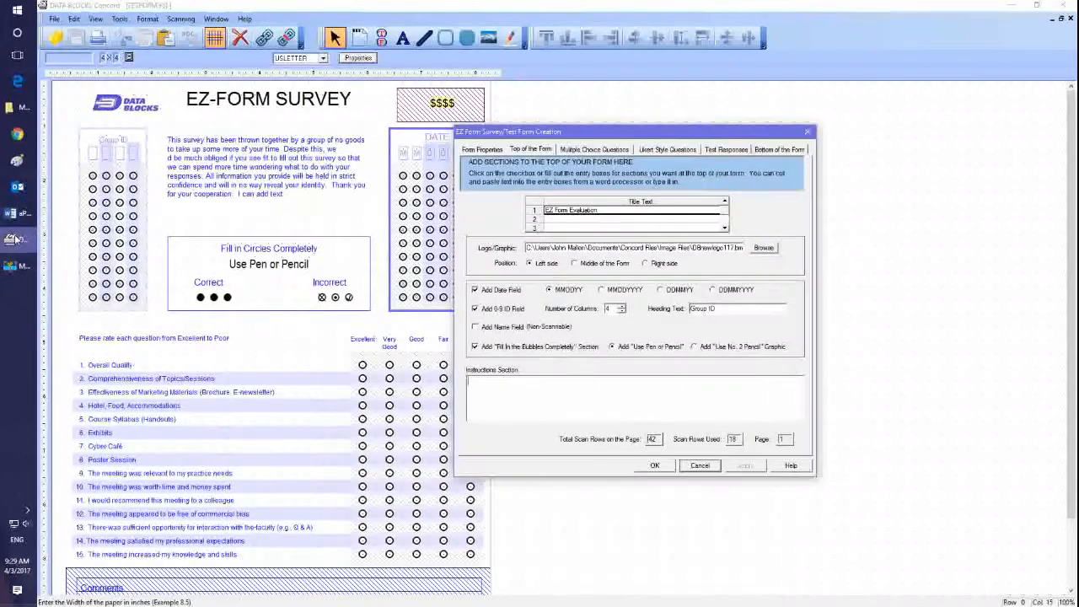
{"action": "left_click", "coordinate": [518, 387]}
{"action": "key", "text": "ctrl+v"}
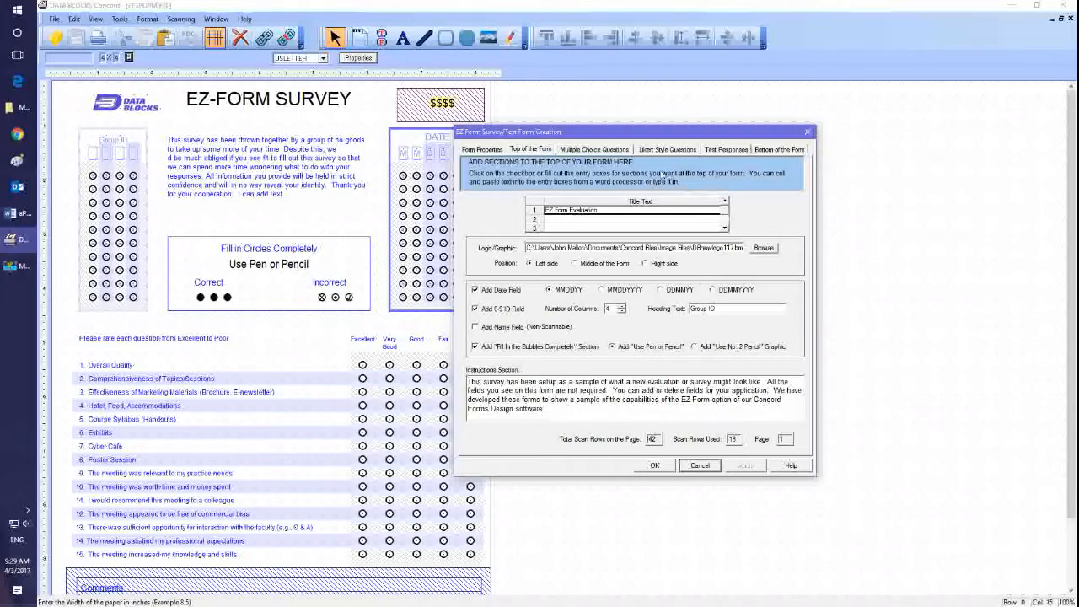
- Copy question 1 and its answers from the Word document into the first multiple choice question's text and labels
{"action": "left_click", "coordinate": [603, 152]}
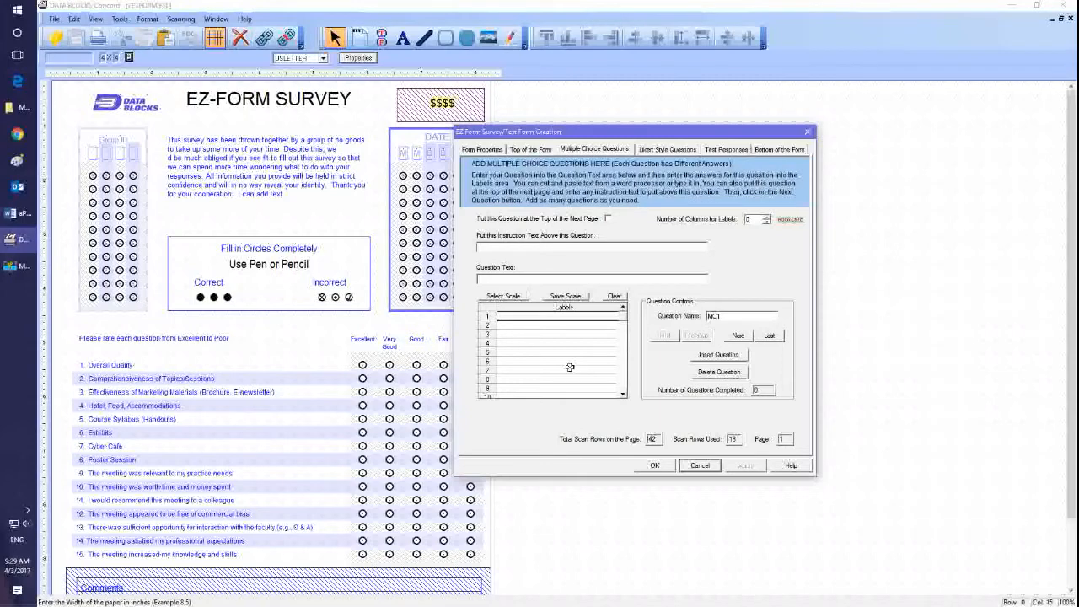
{"action": "left_click", "coordinate": [21, 215]}
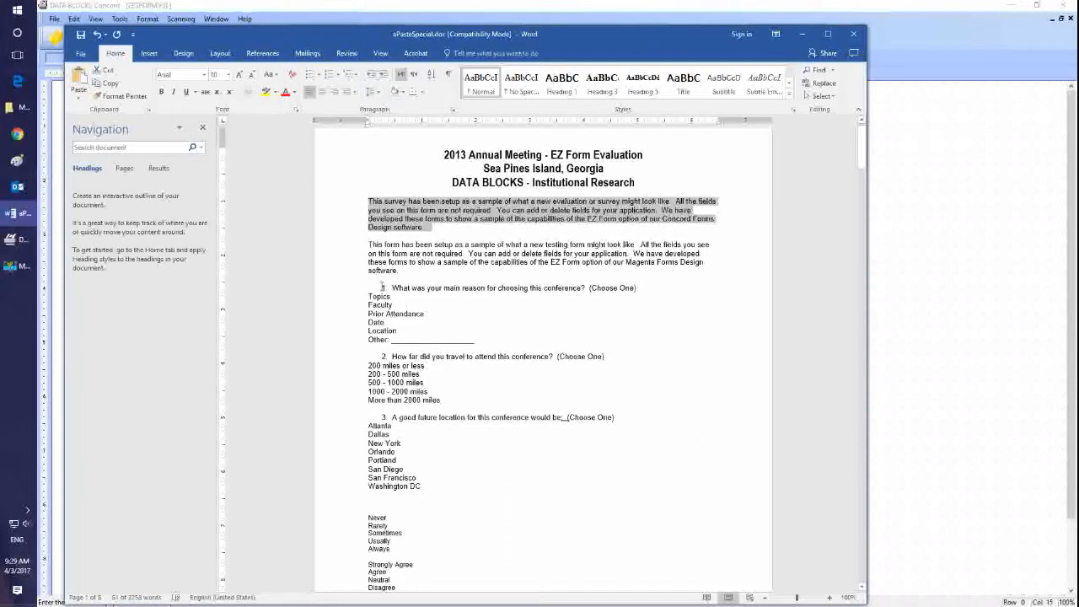
{"action": "left_click_drag", "start_coordinate": [382, 288], "coordinate": [415, 345]}
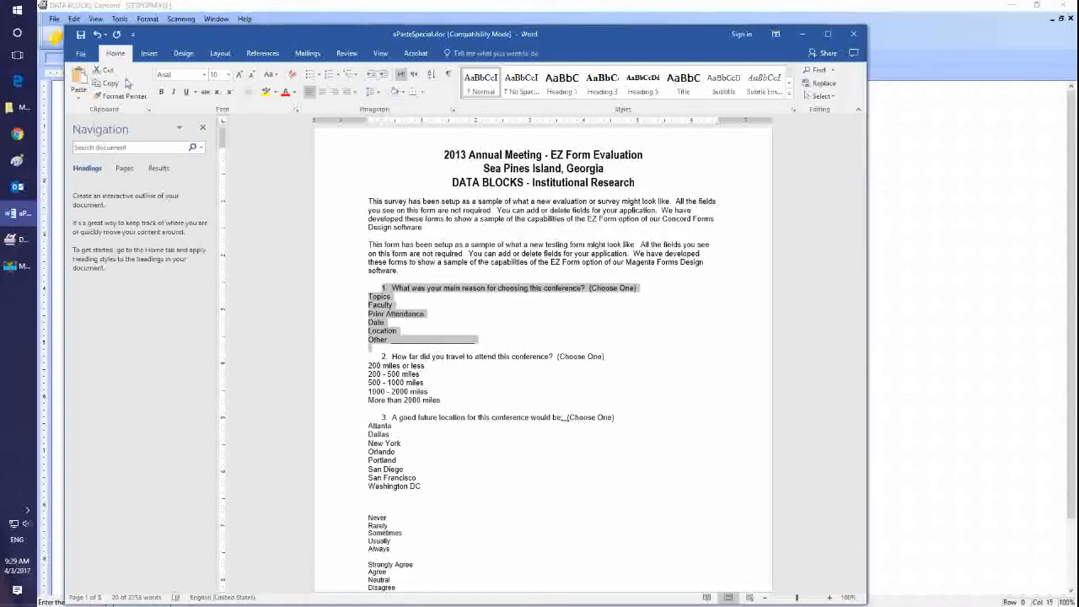
{"action": "left_click", "coordinate": [23, 251]}
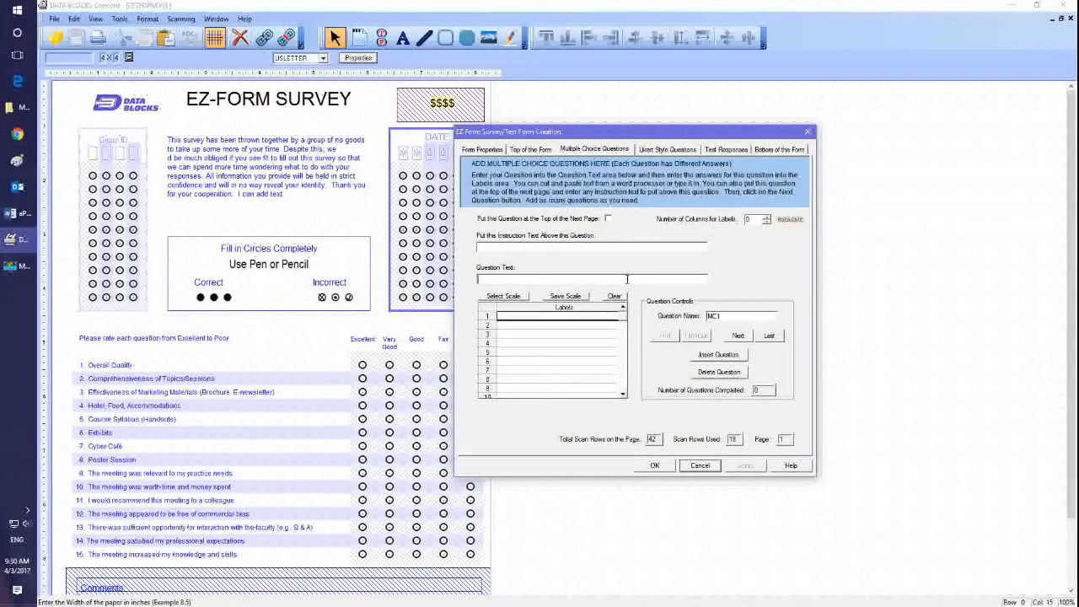
{"action": "key", "text": "ctrl+v"}
{"action": "key", "text": "ctrl+v"}
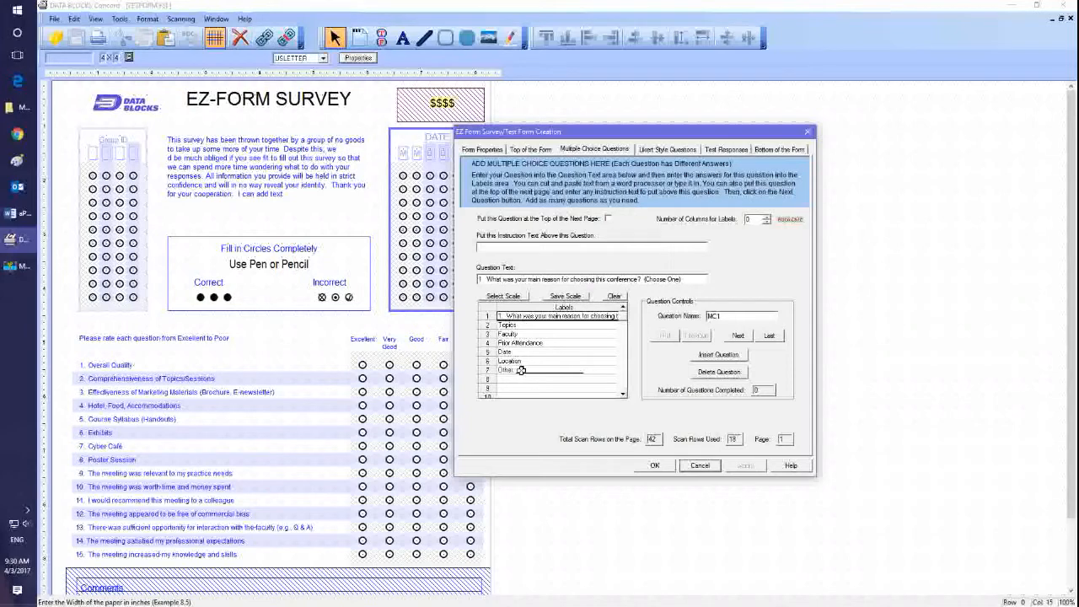
- Move the answers Topics through Other up to the first label row, replacing the question line, and advance to the next question
{"action": "left_click", "coordinate": [530, 326]}
{"action": "left_click_drag", "start_coordinate": [529, 326], "coordinate": [529, 370]}
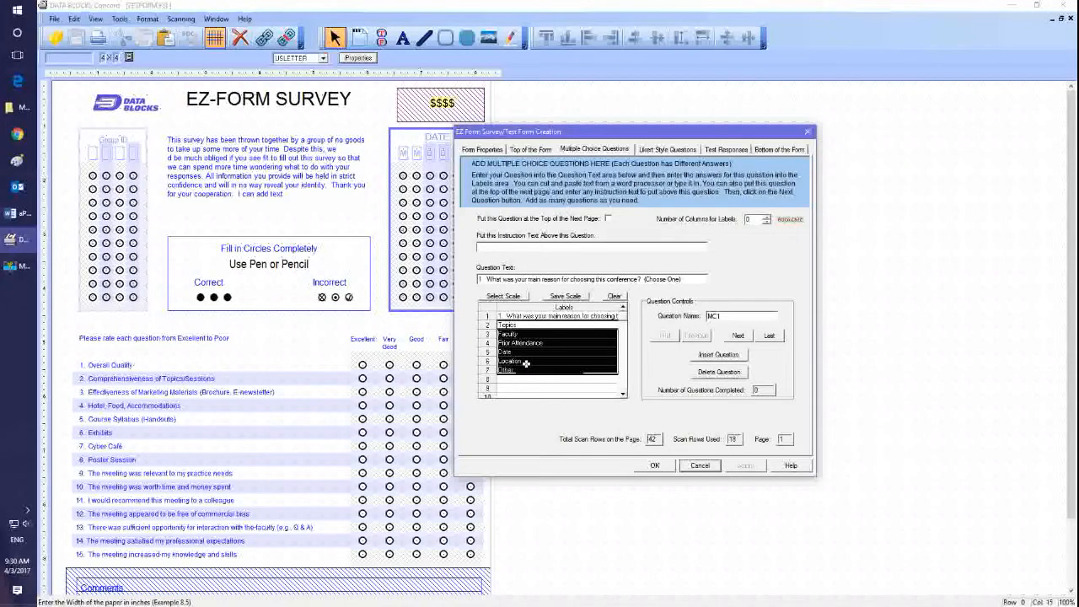
{"action": "key", "text": "ctrl+x"}
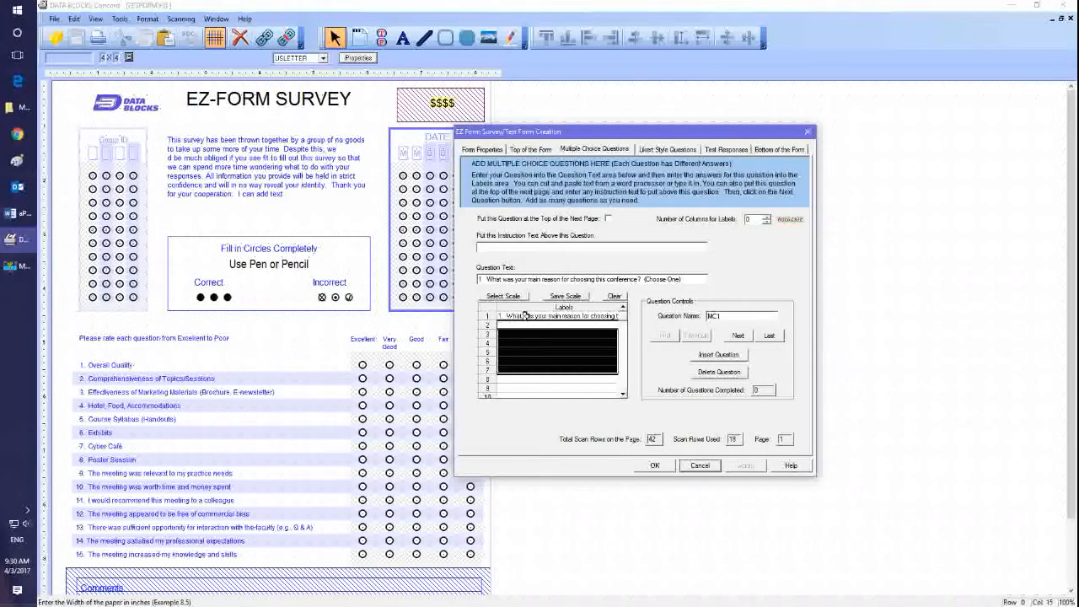
{"action": "left_click", "coordinate": [525, 316]}
{"action": "key", "text": "ctrl+v"}
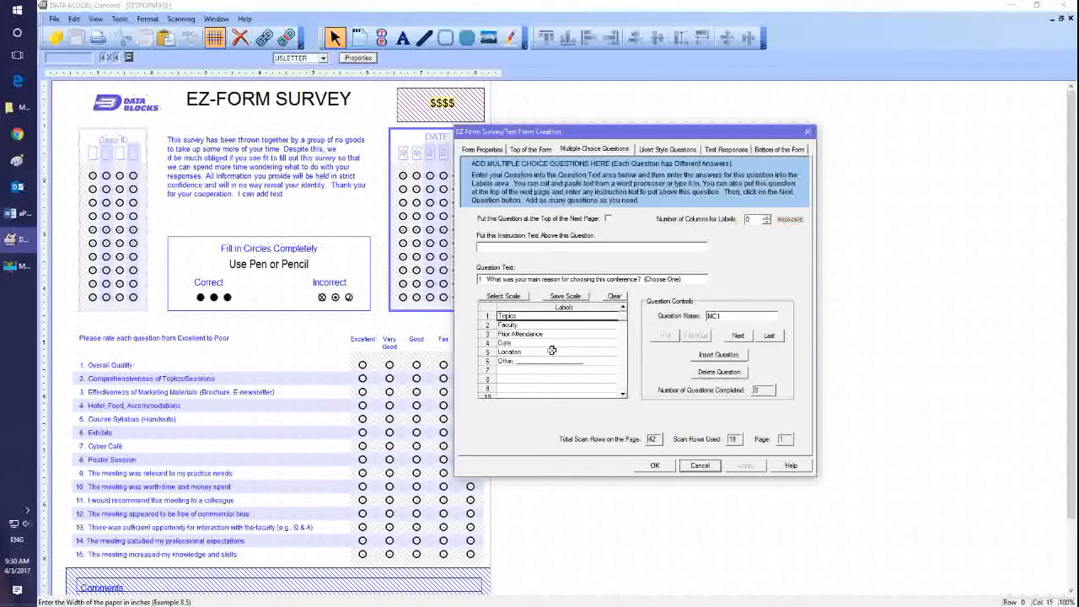
{"action": "left_click", "coordinate": [498, 245]}
{"action": "left_click", "coordinate": [737, 337]}
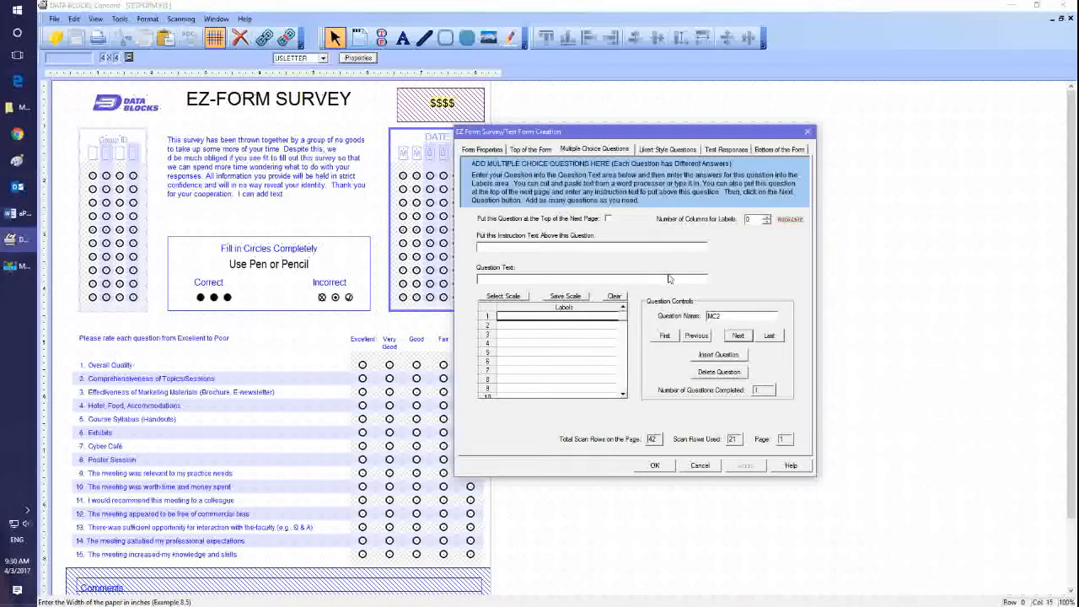
{"action": "left_click", "coordinate": [663, 151]}
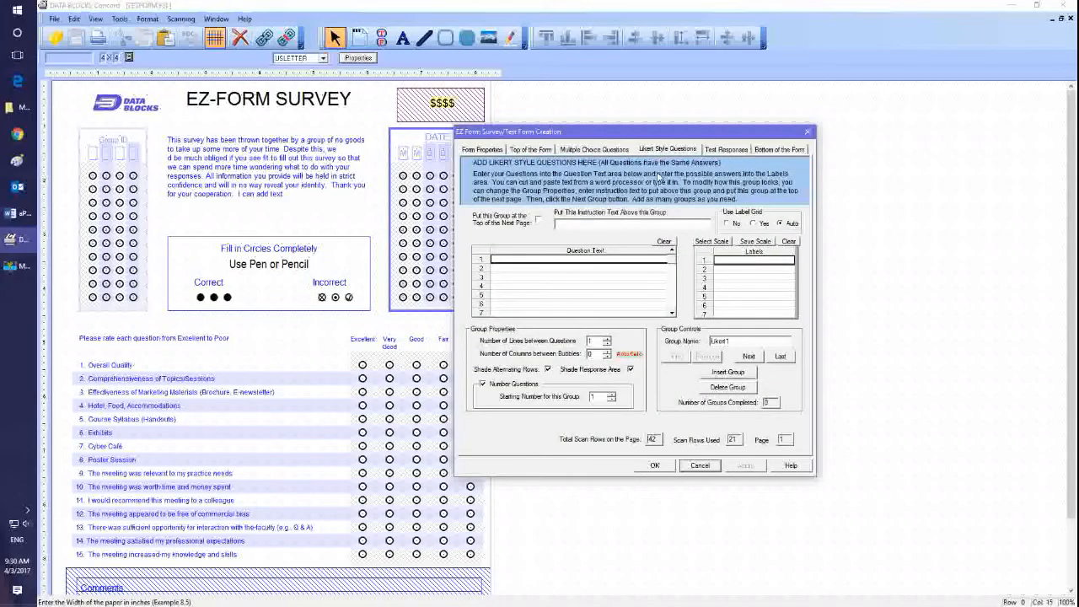
{"action": "left_click", "coordinate": [594, 151]}
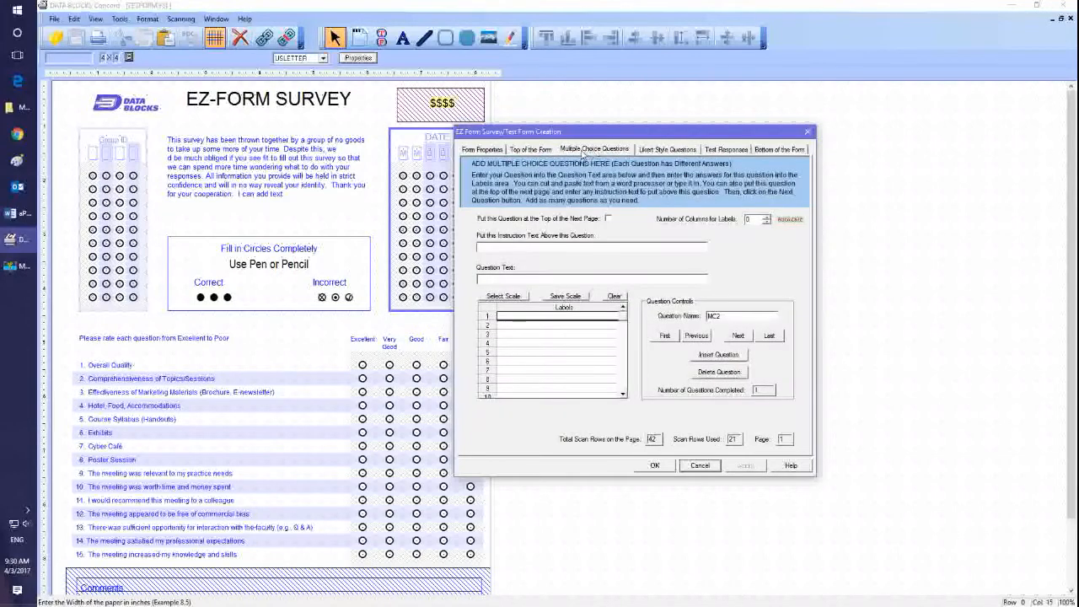
{"action": "left_click", "coordinate": [538, 152]}
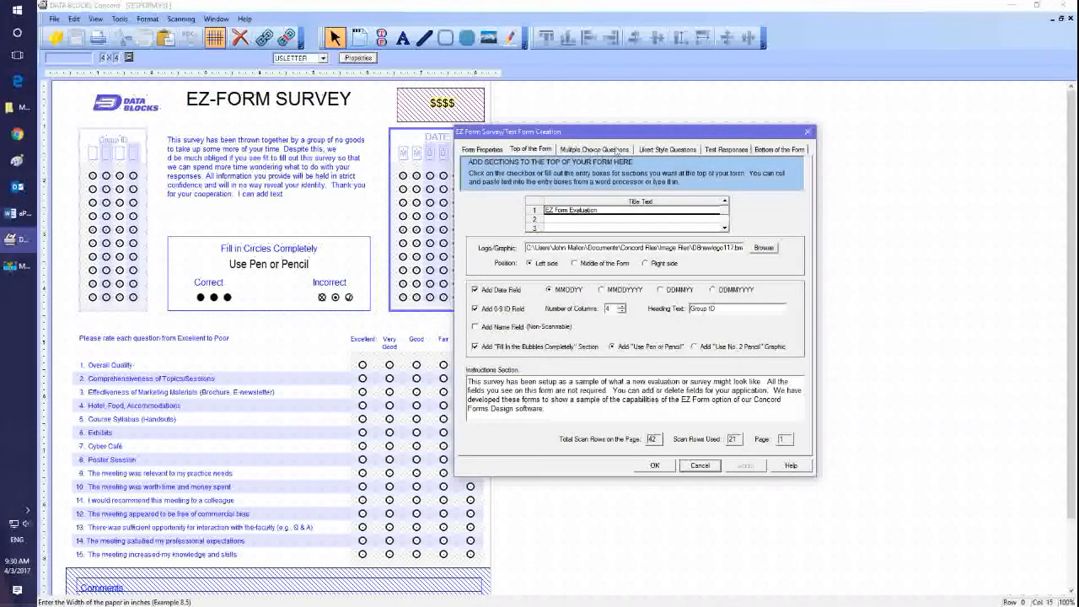
- Copy the items Overall Quality through I expanded my professional network from the Word rating table into the Likert group's question text
{"action": "left_click", "coordinate": [651, 152]}
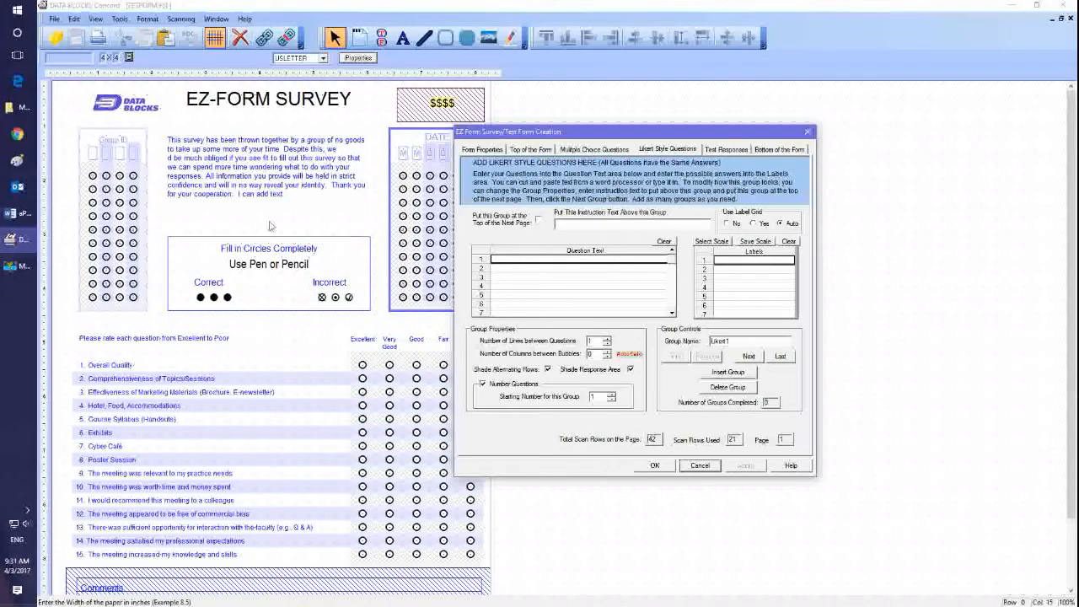
{"action": "left_click", "coordinate": [31, 217]}
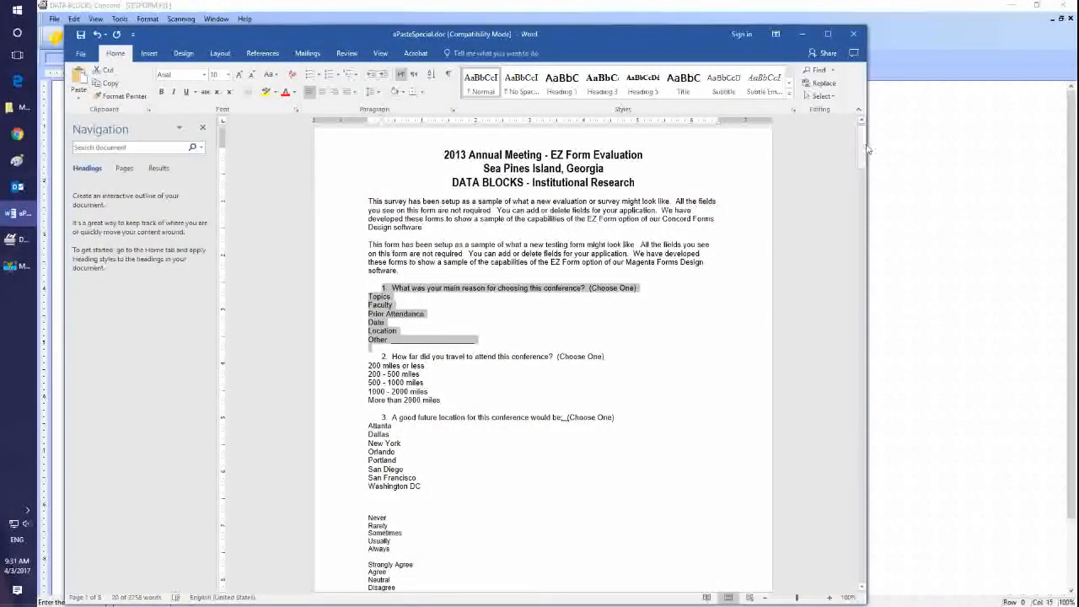
{"action": "left_click_drag", "start_coordinate": [860, 150], "coordinate": [862, 208]}
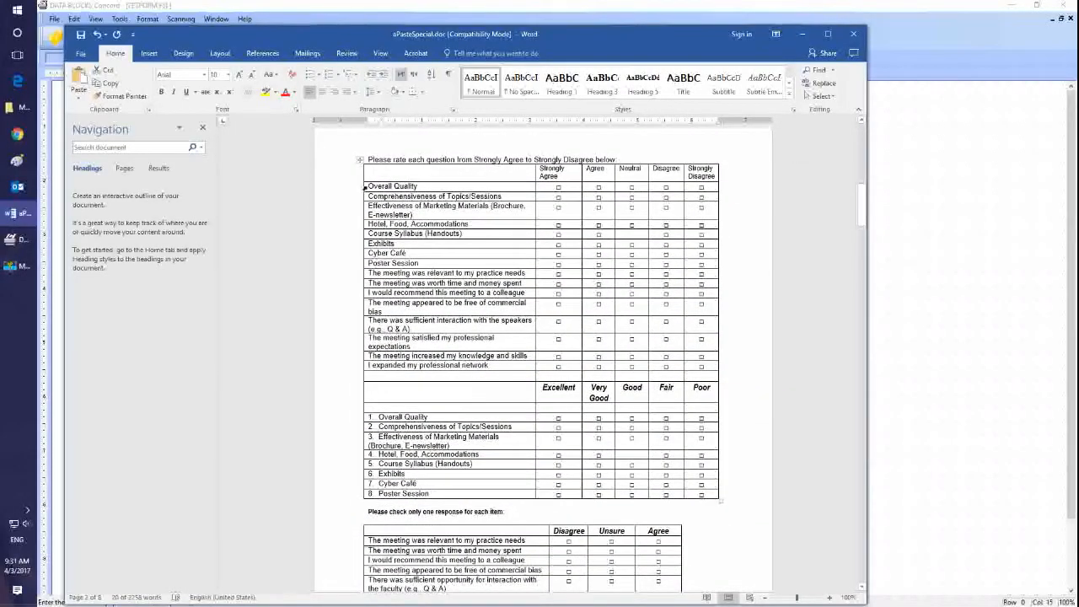
{"action": "left_click_drag", "start_coordinate": [364, 187], "coordinate": [360, 369]}
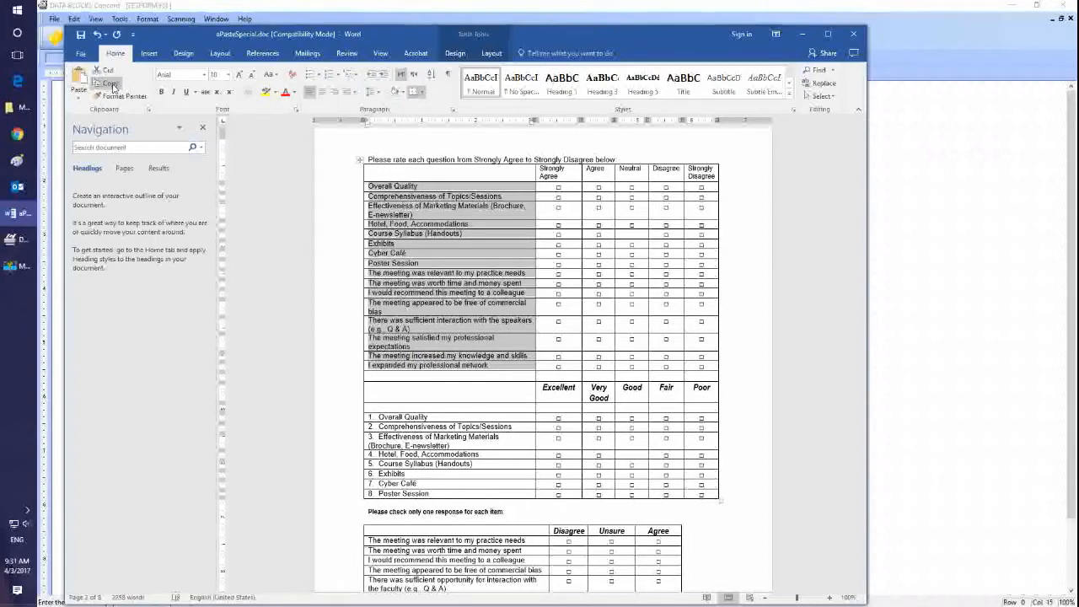
{"action": "left_click", "coordinate": [908, 64]}
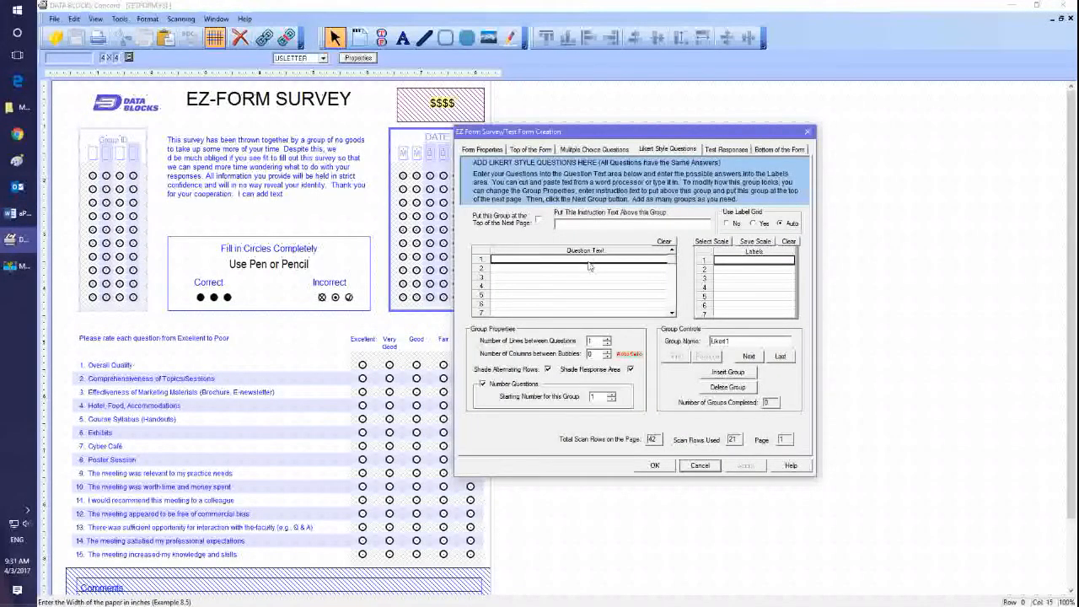
{"action": "key", "text": "ctrl+v"}
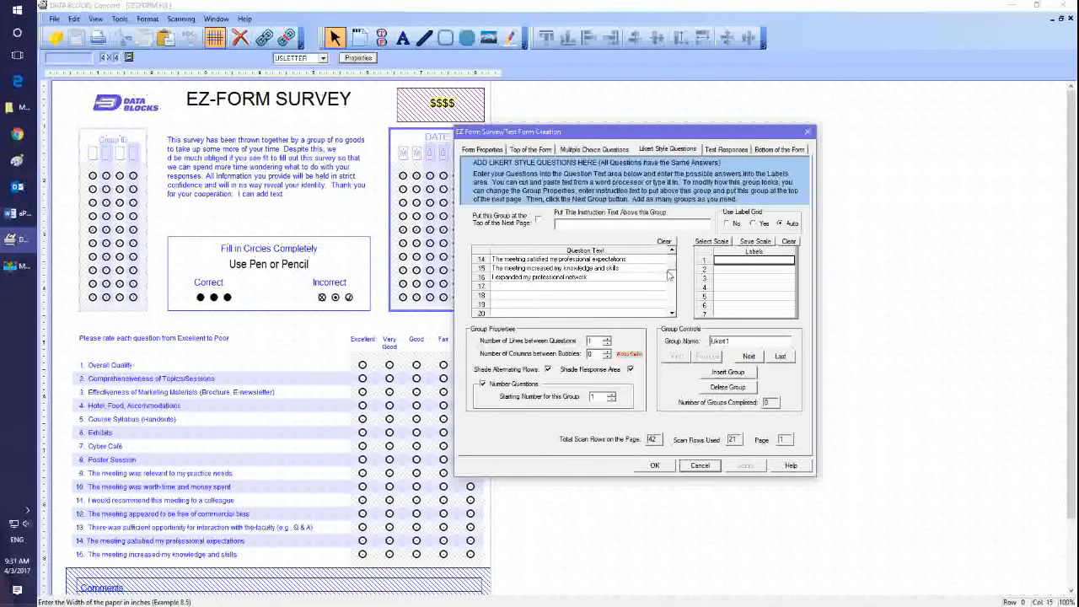
{"action": "scroll", "coordinate": [675, 263], "scroll_direction": "up", "scroll_amount": 5}
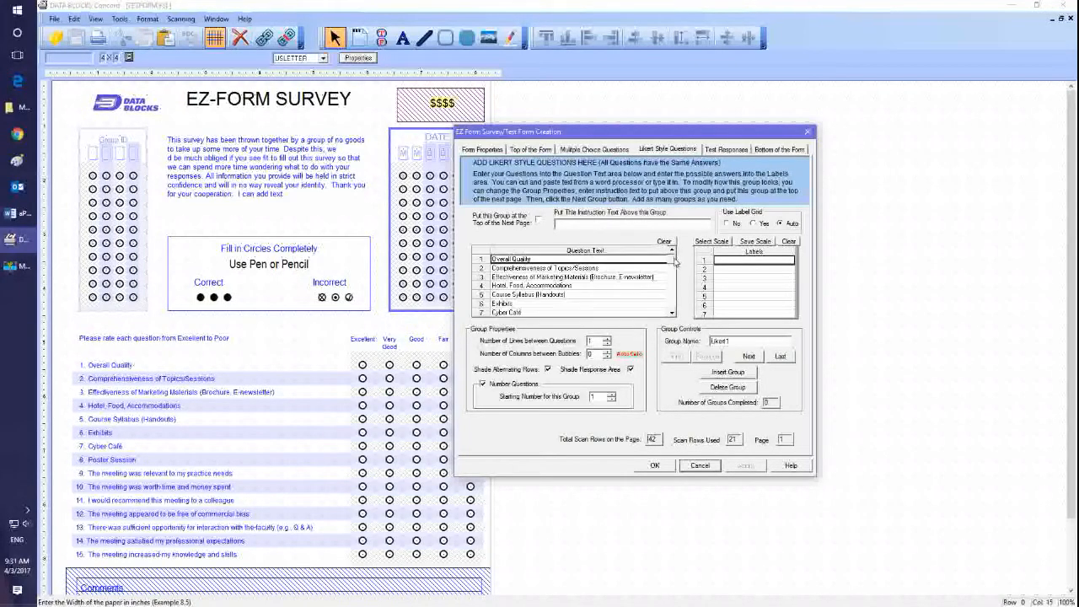
- Apply the Excellent to Poor scale to the Likert group's labels and set the number of lines between questions to 2
{"action": "left_click", "coordinate": [719, 242]}
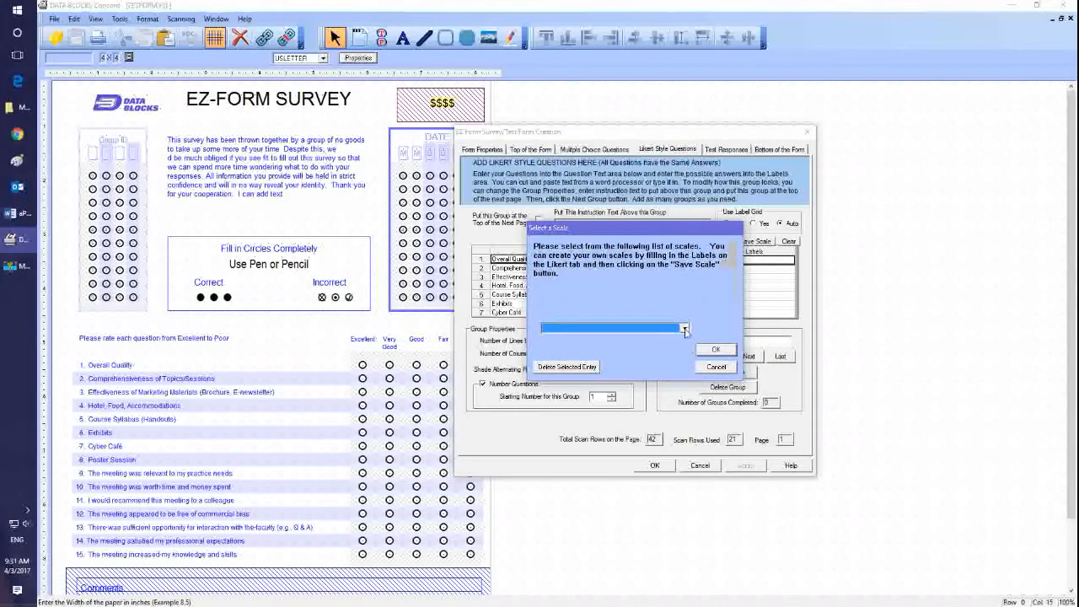
{"action": "left_click", "coordinate": [684, 329]}
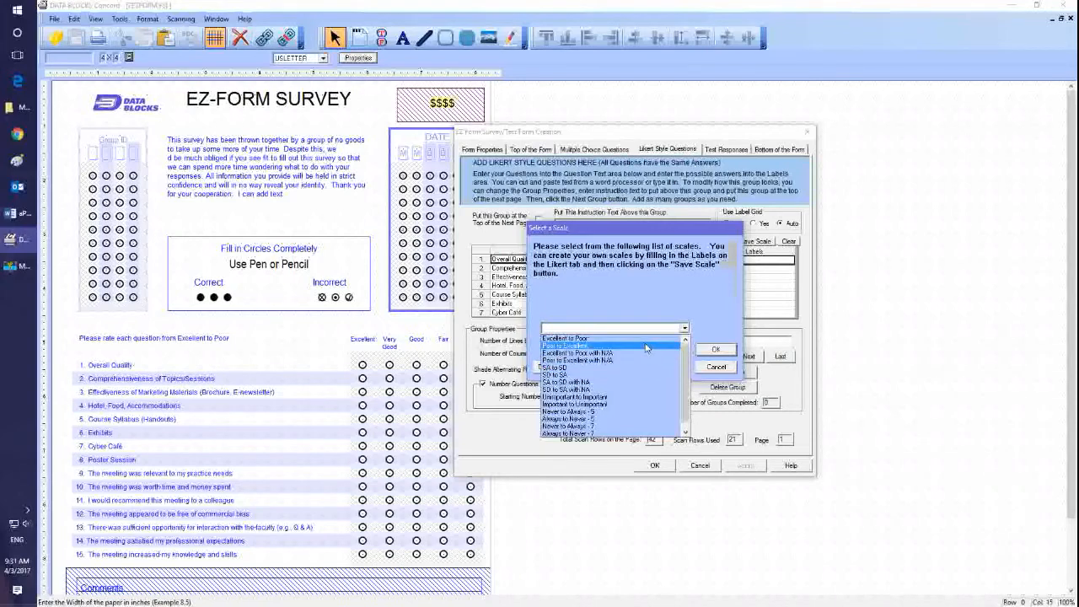
{"action": "left_click", "coordinate": [646, 339]}
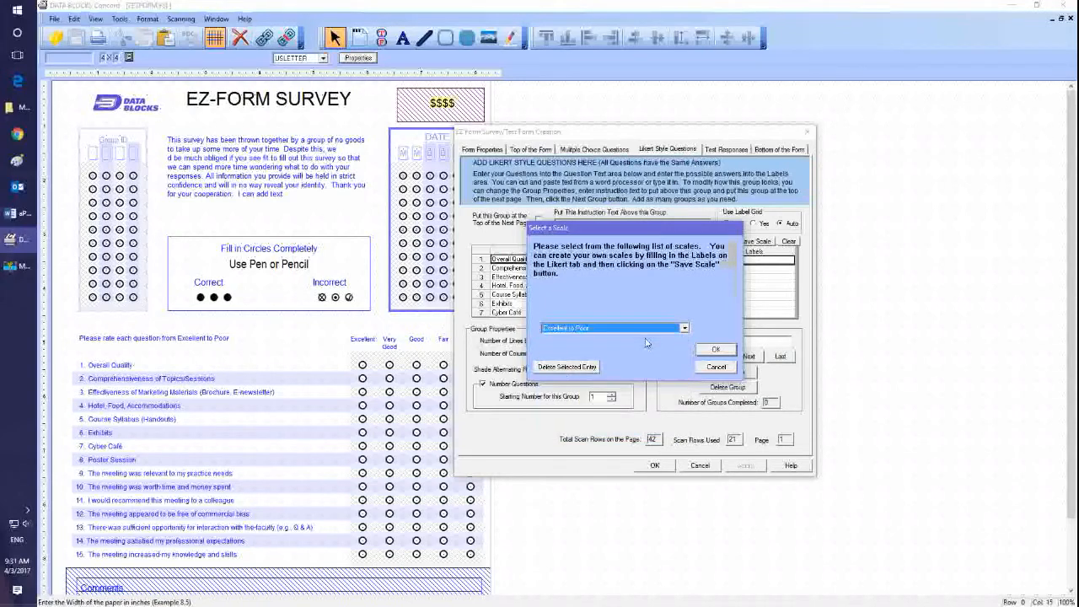
{"action": "left_click", "coordinate": [716, 350]}
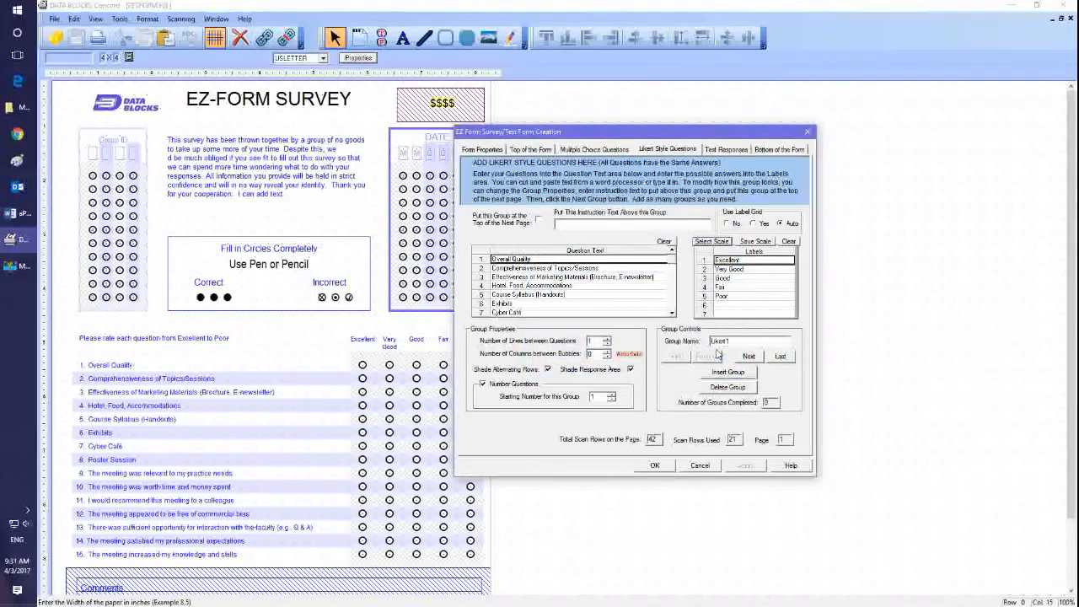
{"action": "left_click", "coordinate": [607, 341]}
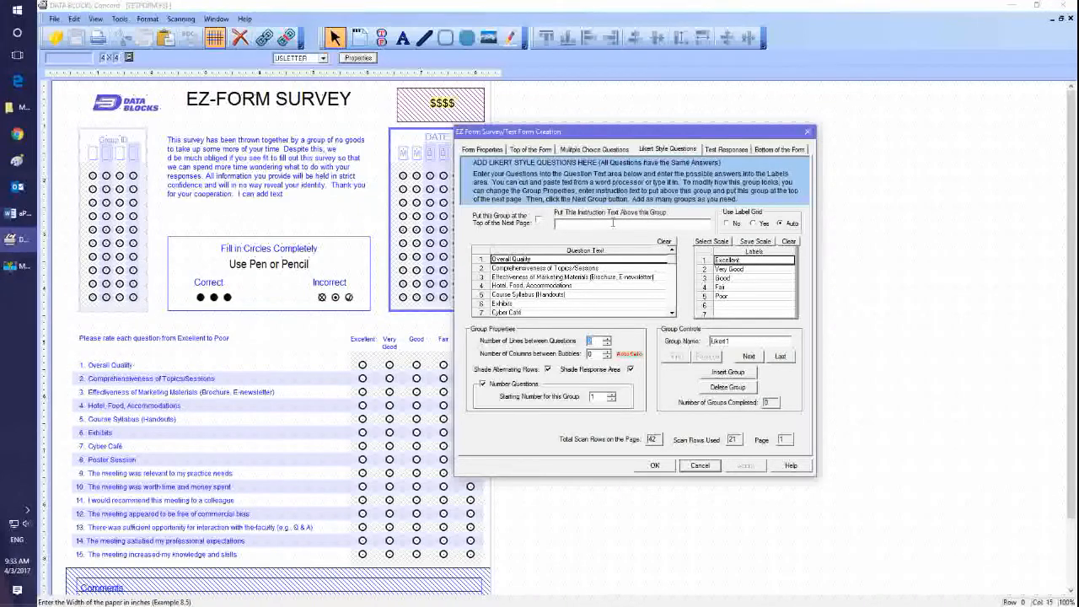
{"action": "type", "text": "2"}
- Add the instruction "Please rate each question from Excellent to Poor" above the Likert group and advance to the next group
{"action": "left_click", "coordinate": [560, 224]}
{"action": "type", "text": "Pleas"}
{"action": "key", "text": "BackSpace"}
{"action": "key", "text": "BackSpace"}
{"action": "key", "text": "BackSpace"}
{"action": "key", "text": "BackSpace"}
{"action": "type", "text": "e each question from Excellent to Poor"}
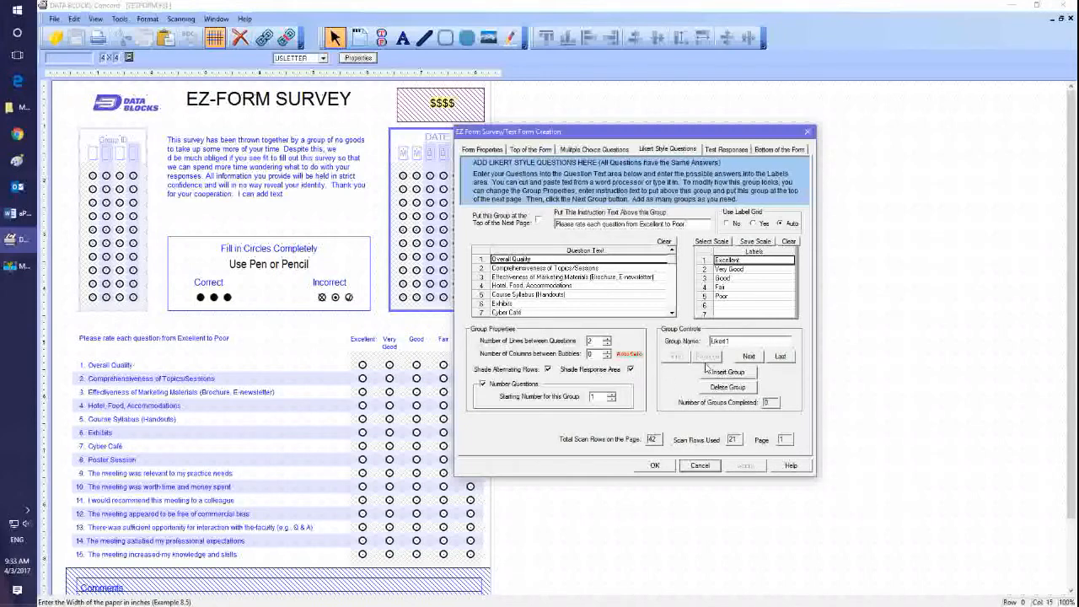
{"action": "left_click", "coordinate": [742, 361]}
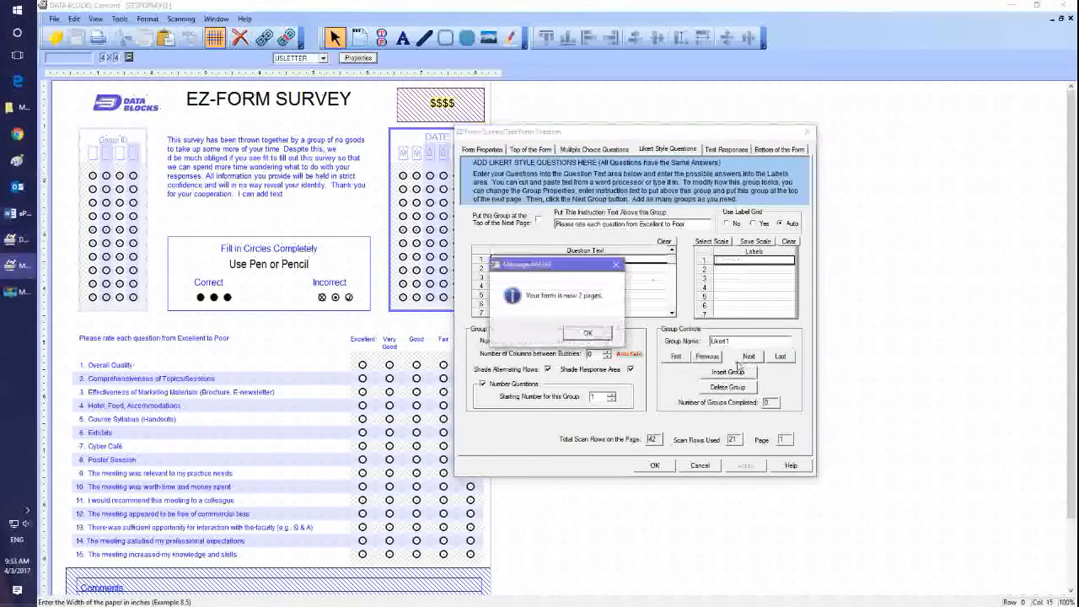
{"action": "left_click", "coordinate": [601, 335]}
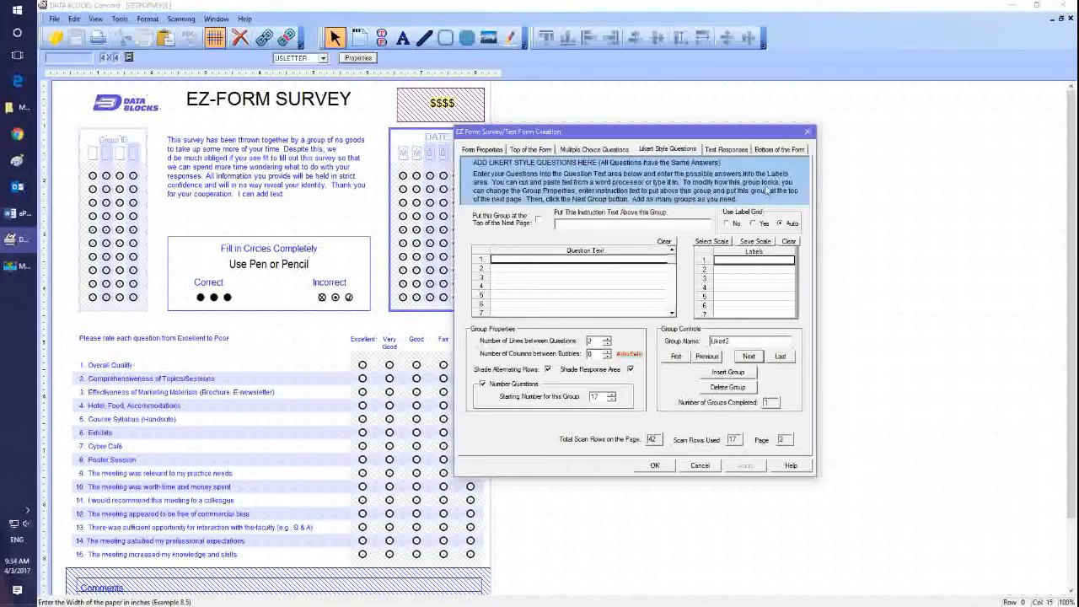
- Add an open-ended question area for comments at the bottom of the form
{"action": "left_click", "coordinate": [777, 151]}
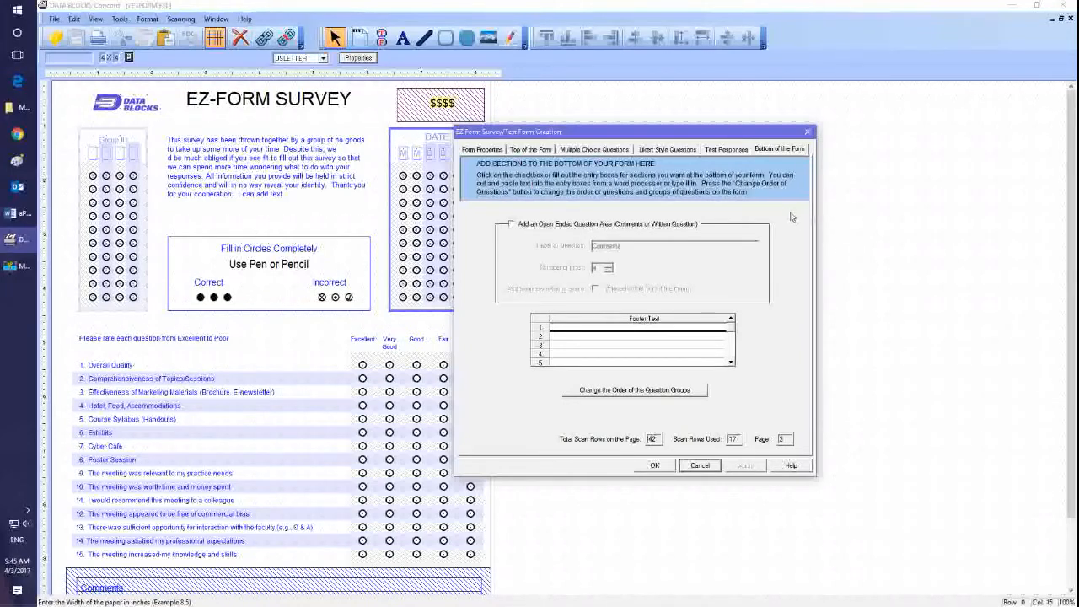
{"action": "left_click", "coordinate": [511, 225]}
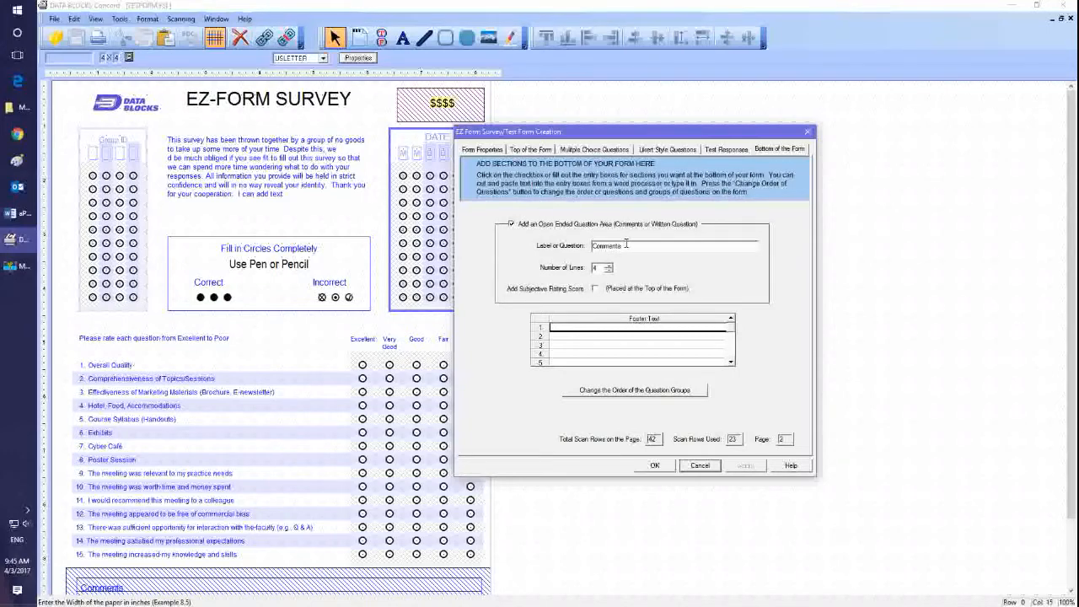
- Label the open-ended question area "Please tell us what you think", set it to 8 lines, and enter the footer text "Thank for taking our survey!"
{"action": "left_click_drag", "start_coordinate": [628, 245], "coordinate": [564, 246]}
{"action": "type", "text": "Please tell us"}
{"action": "left_click", "coordinate": [609, 266]}
{"action": "left_click", "coordinate": [685, 327]}
{"action": "type", "text": "Thank for taking our survey"}
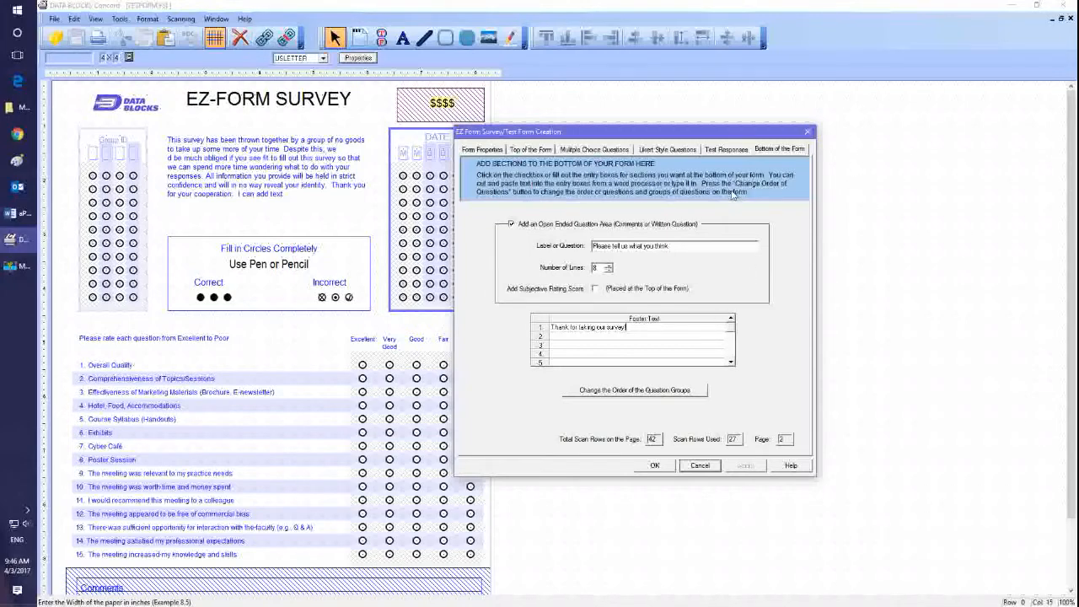
- Generate the form from the wizard and save EZ Form Eval.fsx in the folder above Clean
{"action": "left_click", "coordinate": [533, 150]}
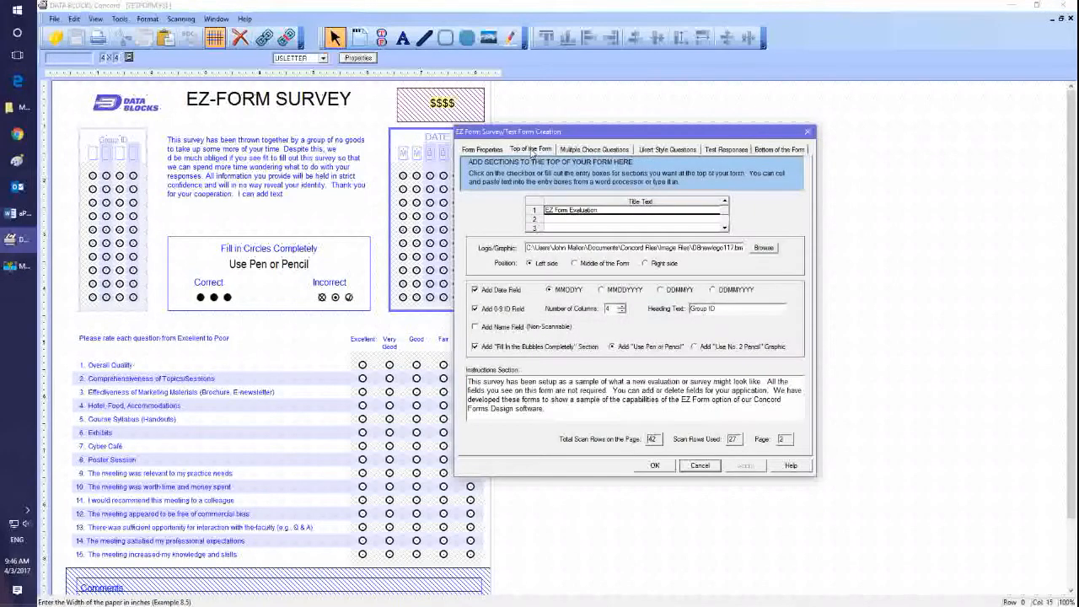
{"action": "left_click", "coordinate": [593, 152]}
{"action": "left_click", "coordinate": [653, 151]}
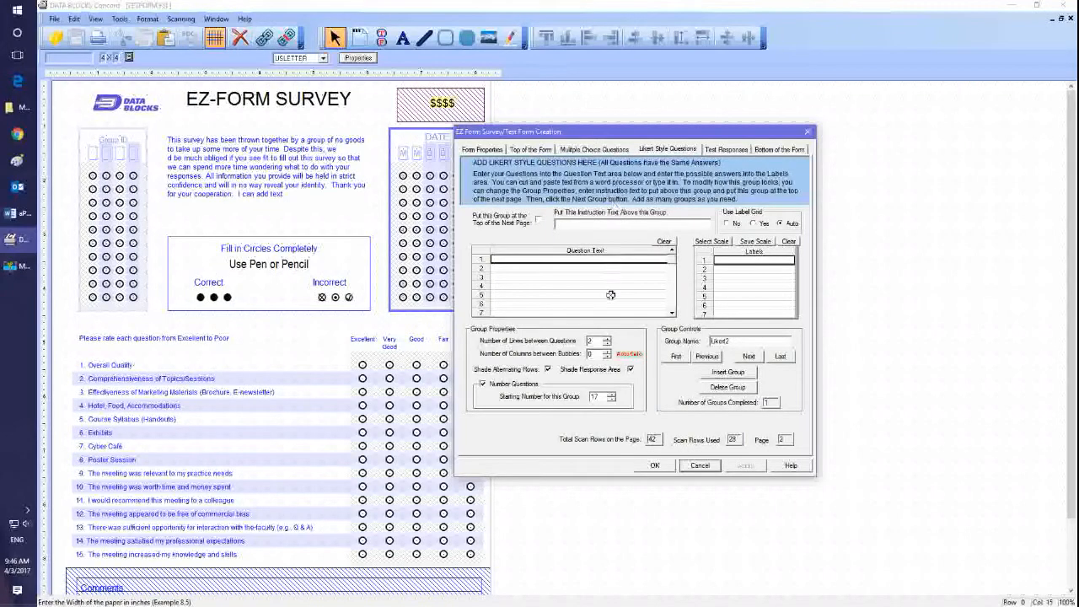
{"action": "left_click", "coordinate": [654, 466]}
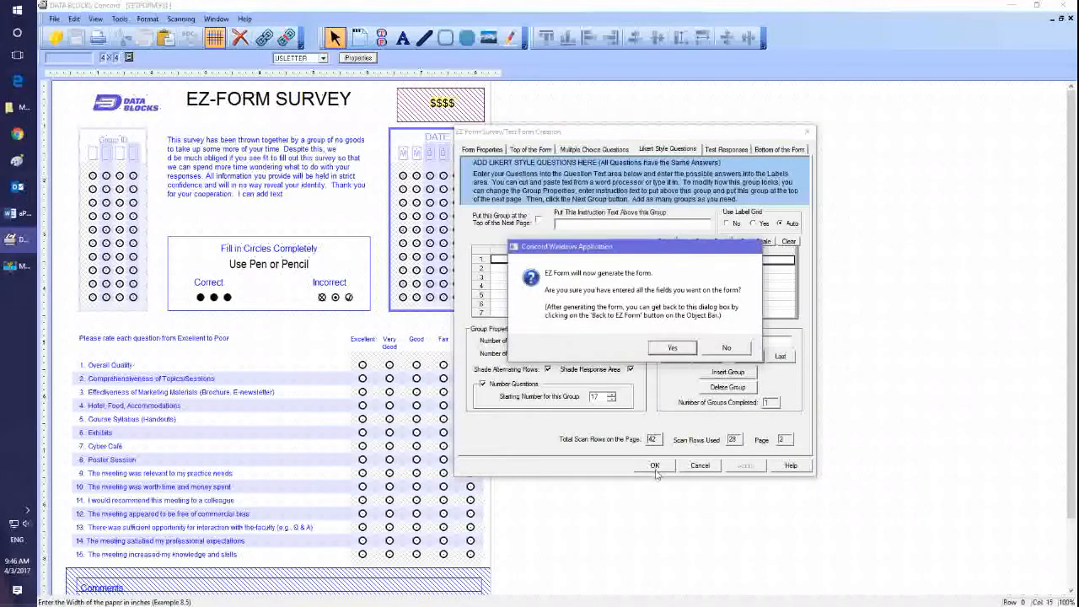
{"action": "left_click", "coordinate": [674, 349]}
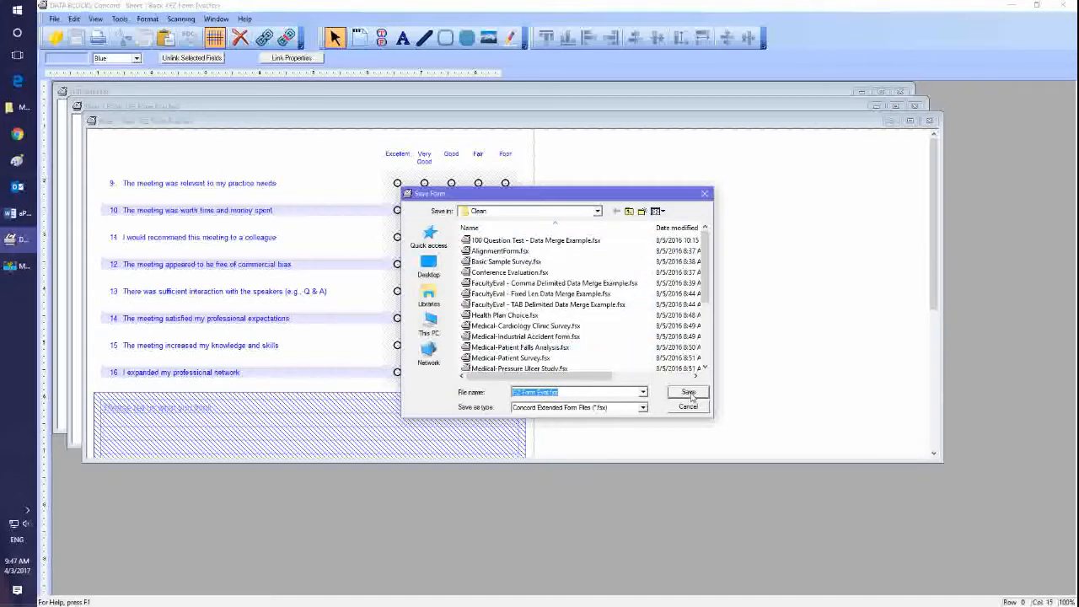
{"action": "left_click", "coordinate": [629, 212]}
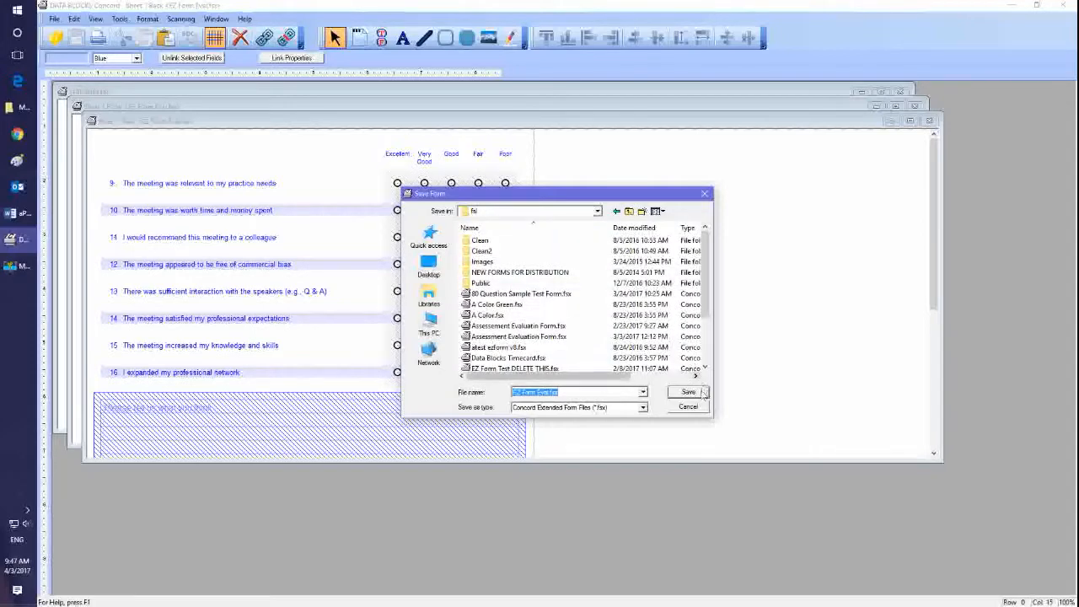
{"action": "left_click", "coordinate": [704, 392]}
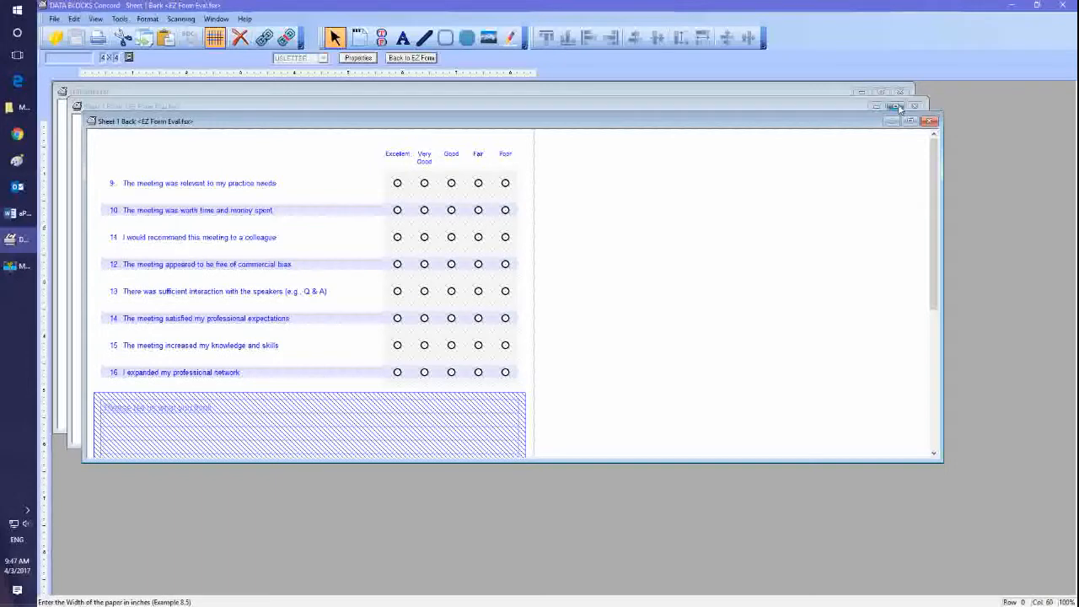
- Review the generated front sheet and move the Comments image region on the back sheet into the blank area beside the page
{"action": "left_click", "coordinate": [898, 106]}
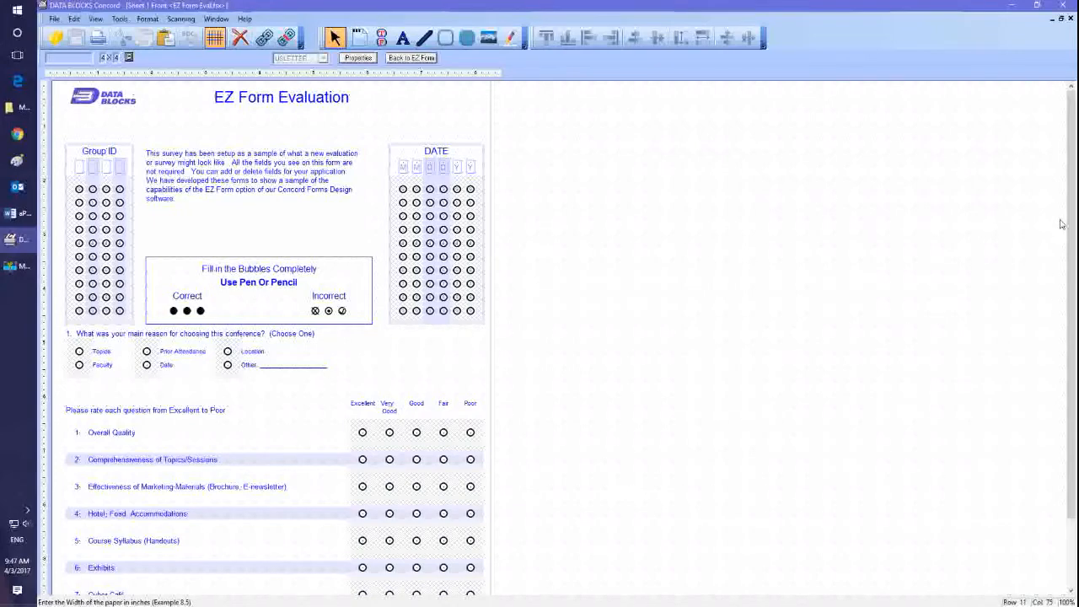
{"action": "left_click_drag", "start_coordinate": [1070, 226], "coordinate": [1071, 361]}
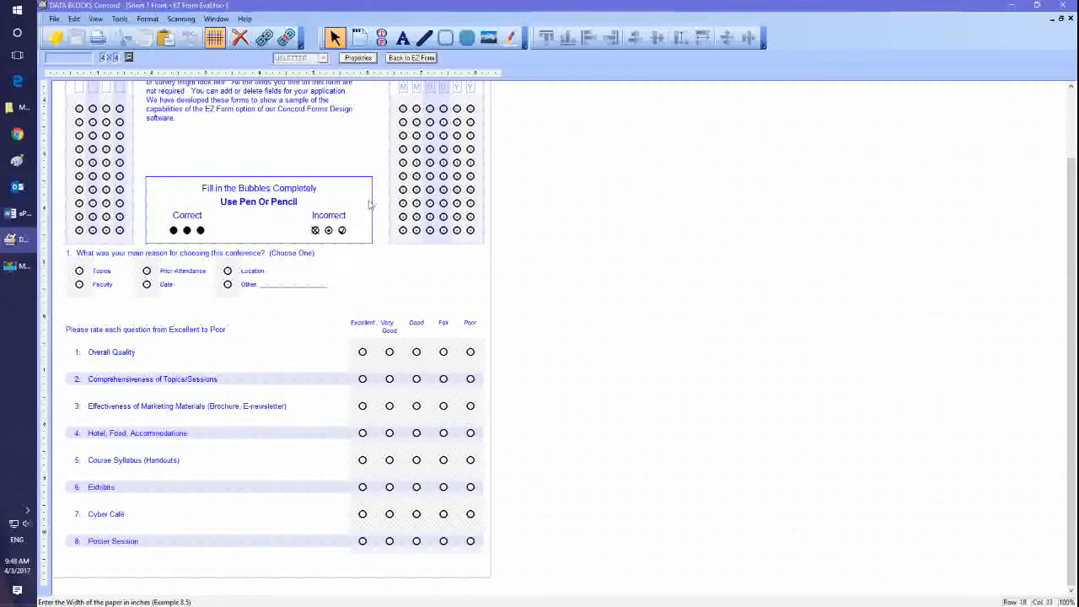
{"action": "left_click", "coordinate": [216, 18]}
{"action": "left_click", "coordinate": [261, 83]}
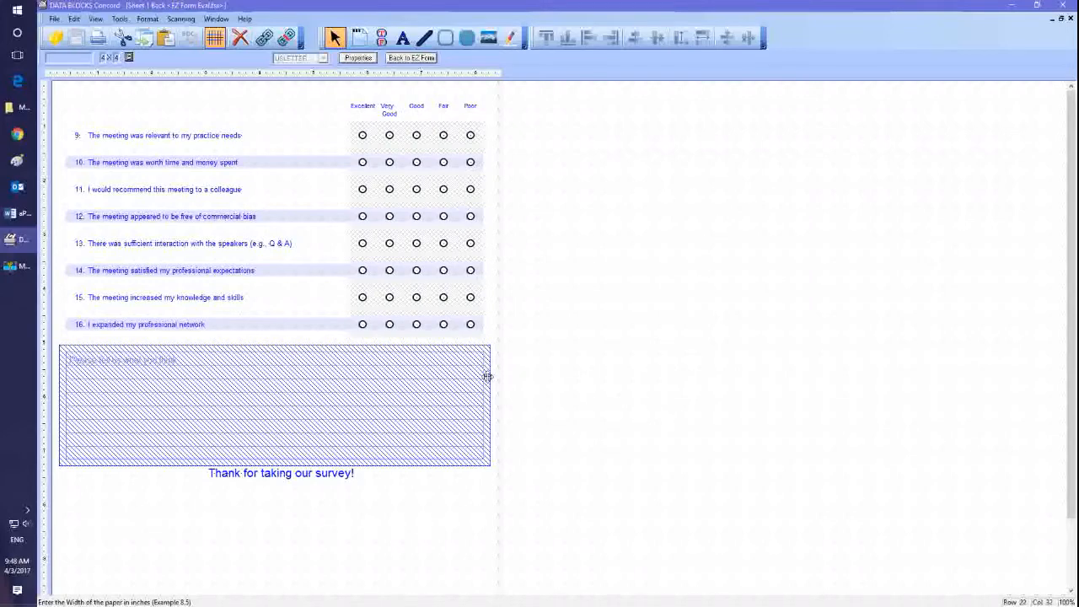
{"action": "mouse_move", "coordinate": [488, 376]}
{"action": "left_mouse_down"}
{"action": "mouse_move", "coordinate": [568, 393]}
{"action": "mouse_move", "coordinate": [806, 407]}
{"action": "mouse_move", "coordinate": [955, 378]}
{"action": "left_mouse_up"}
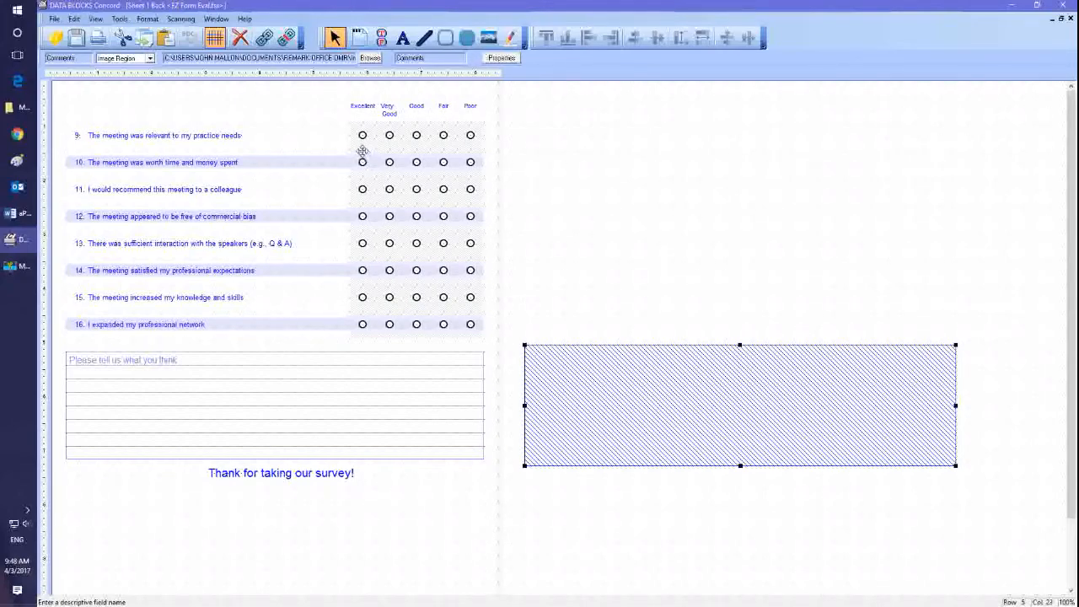
{"action": "left_click", "coordinate": [550, 170]}
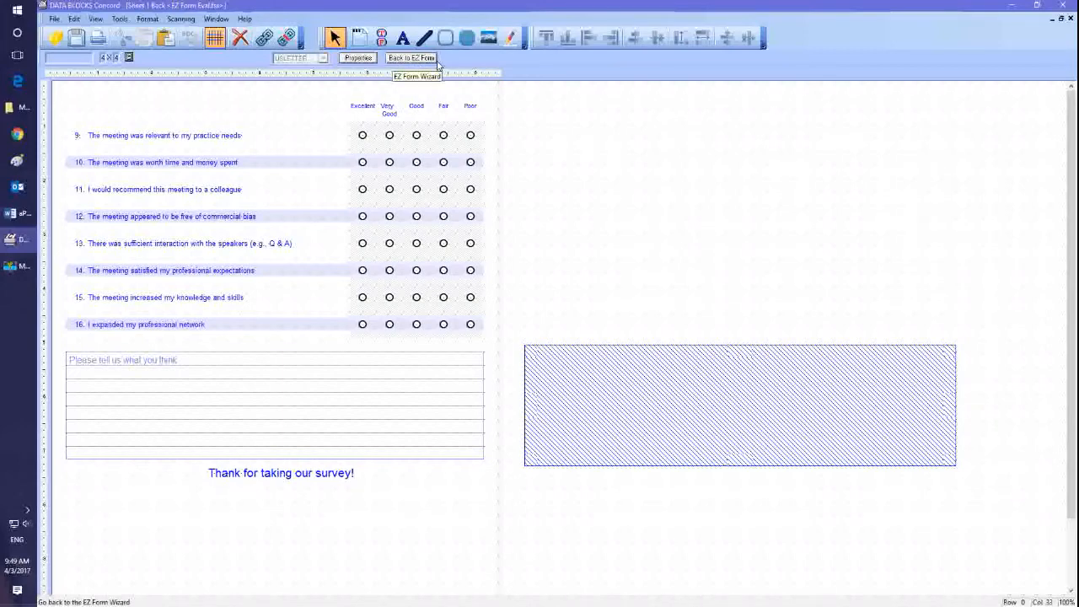
- Return to the EZ Form Wizard and delete the multiple choice question about the main reason for choosing the conference
{"action": "left_click", "coordinate": [54, 19]}
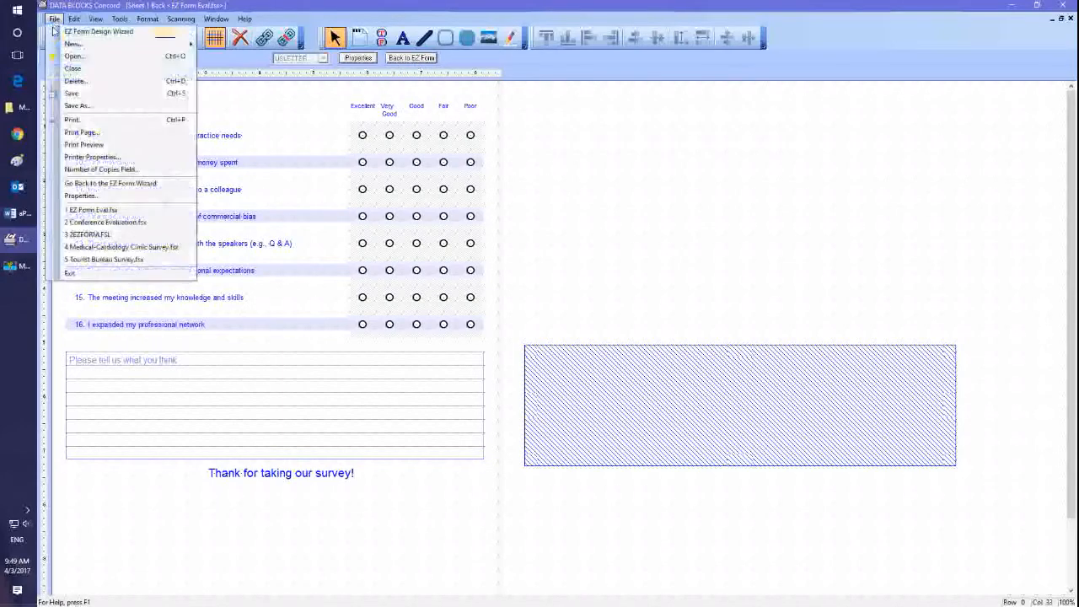
{"action": "left_click", "coordinate": [110, 183]}
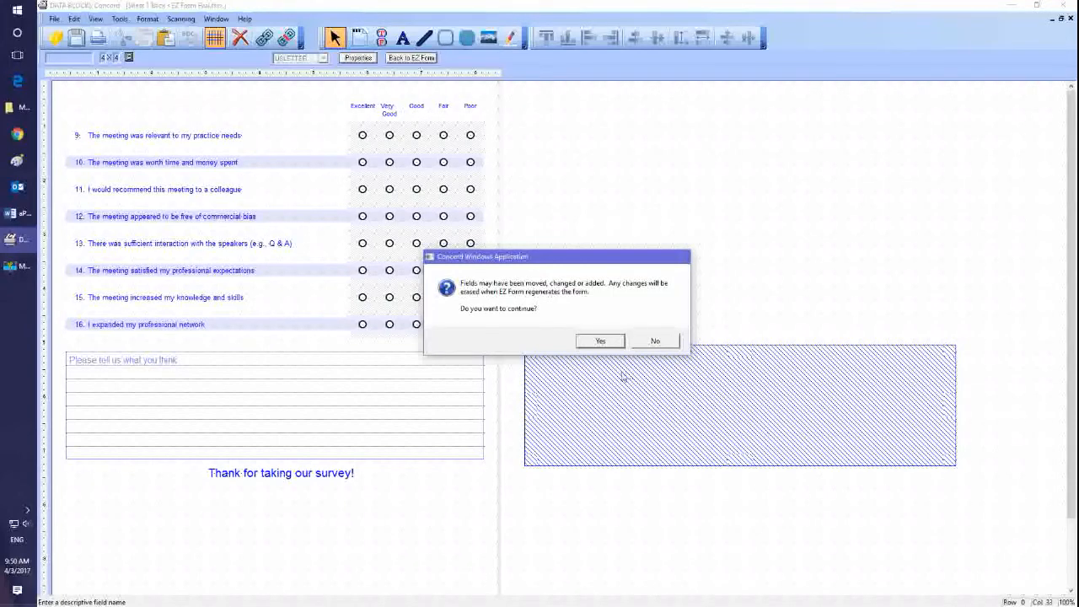
{"action": "left_click", "coordinate": [601, 341]}
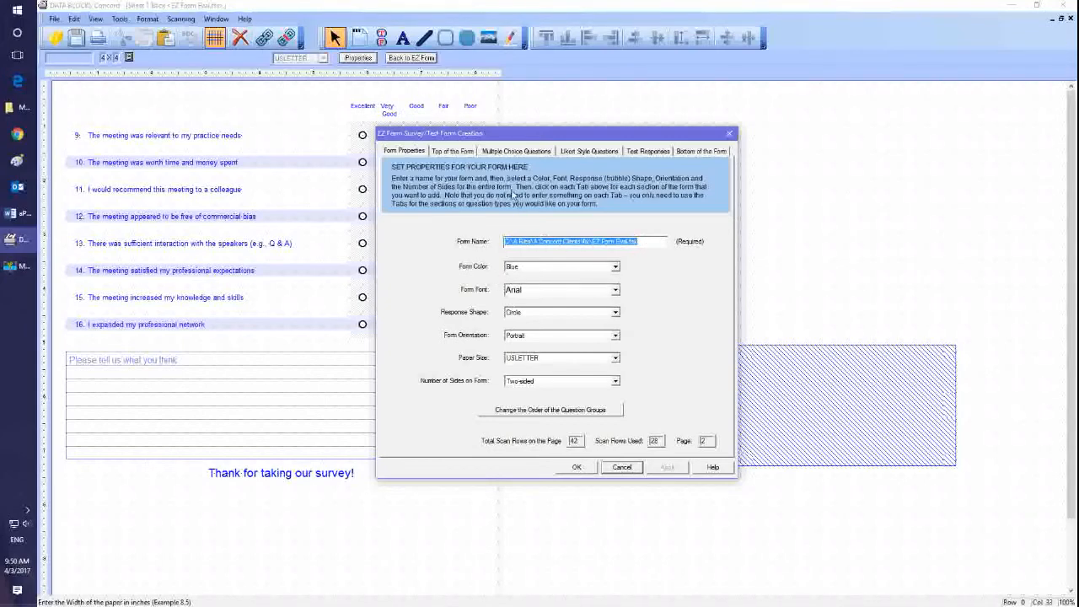
{"action": "left_click", "coordinate": [454, 152]}
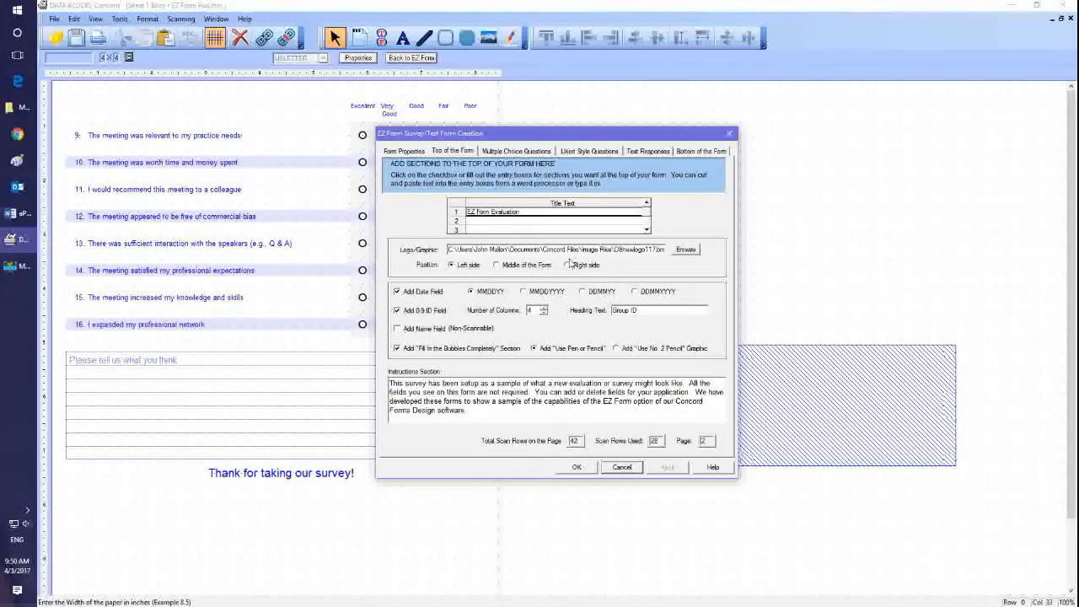
{"action": "left_click", "coordinate": [528, 152]}
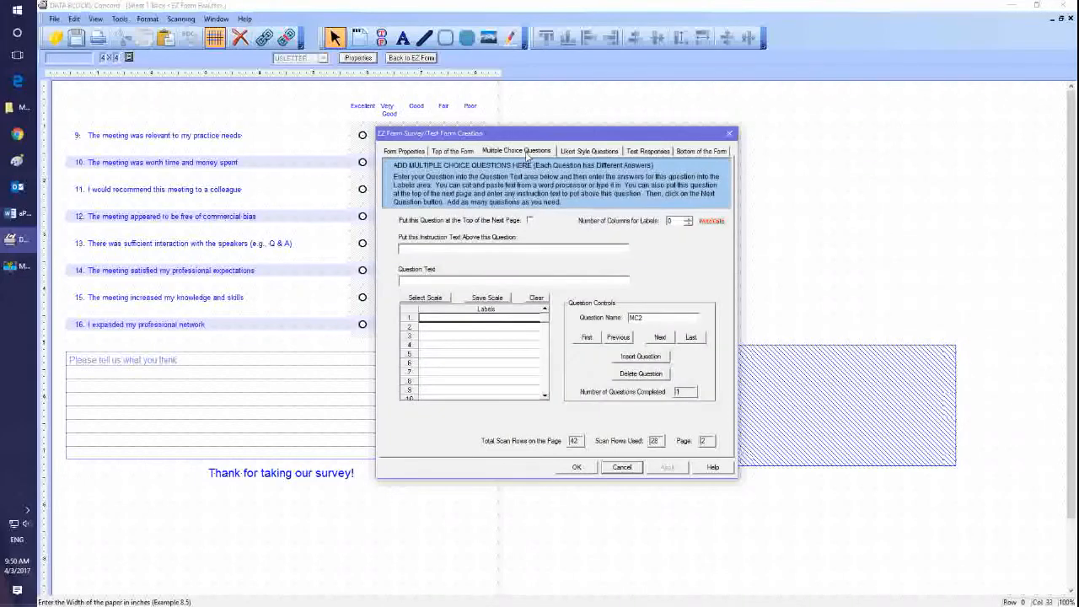
{"action": "left_click", "coordinate": [586, 338]}
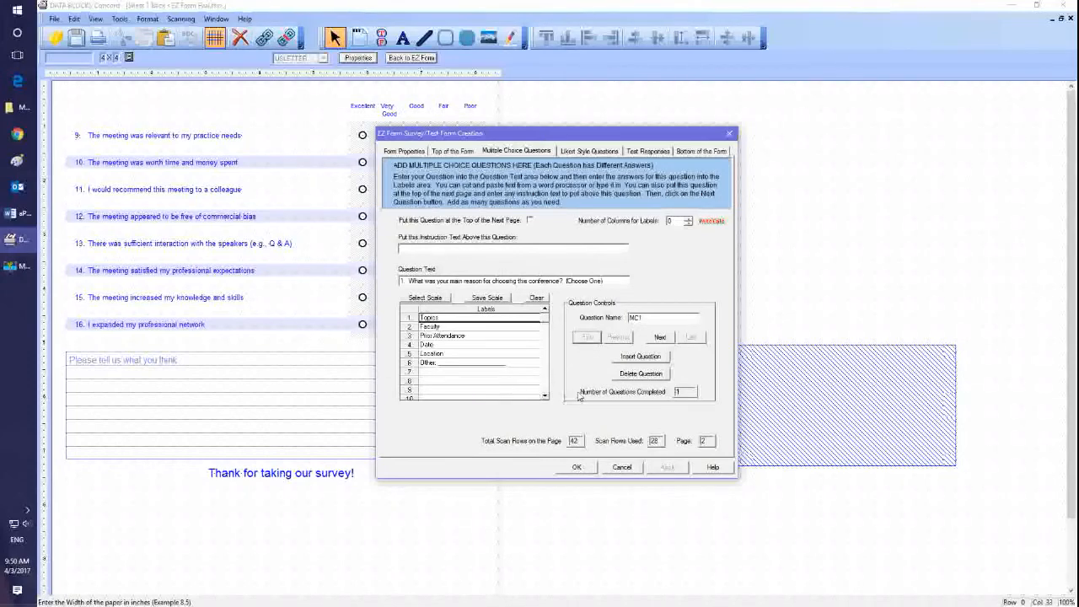
{"action": "left_click", "coordinate": [638, 376]}
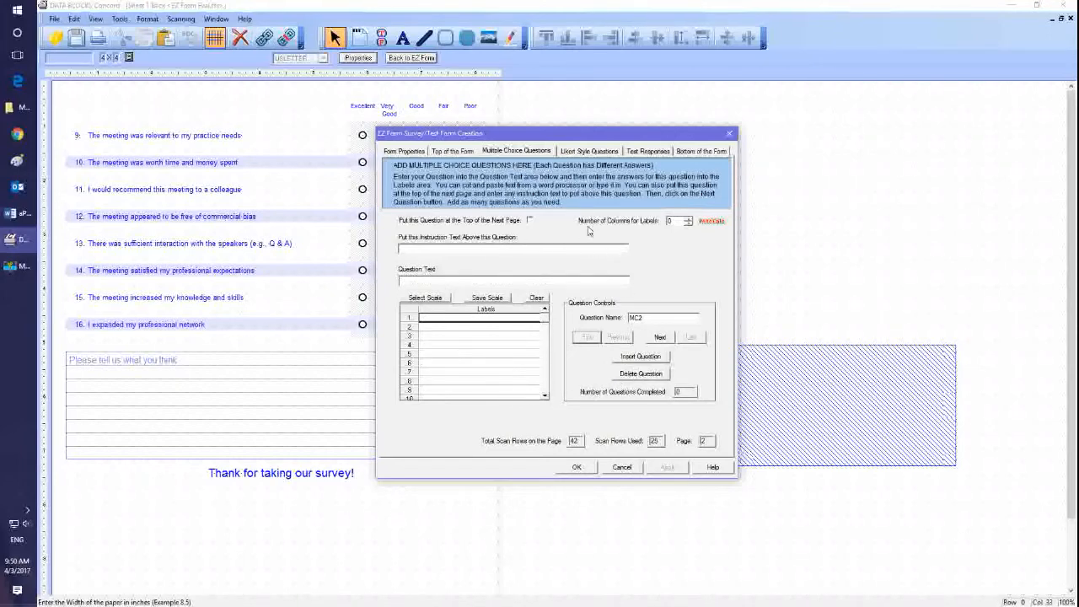
- Set the number of lines between questions to 1 for the first Likert group
{"action": "left_click", "coordinate": [600, 151]}
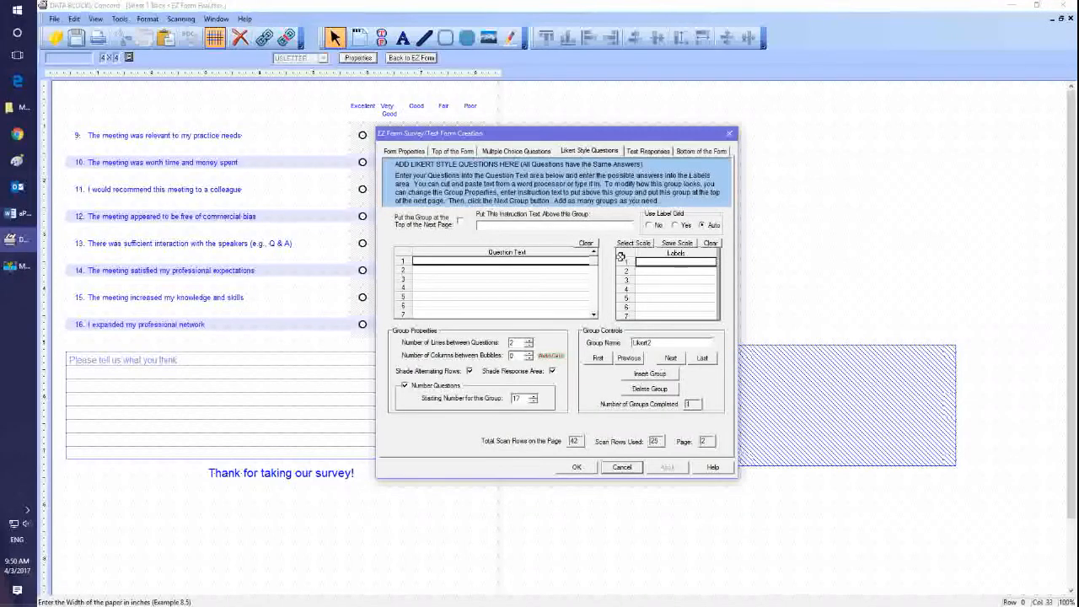
{"action": "left_click", "coordinate": [598, 358]}
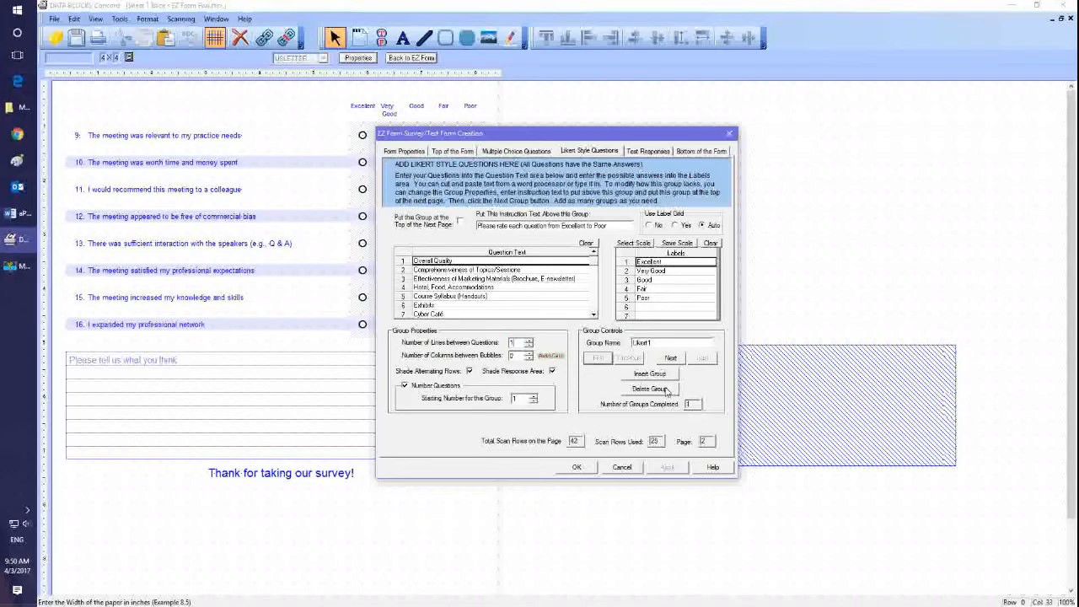
- Reduce the open-ended question area's number of lines until the form fits on one page, and regenerate and review the form
{"action": "left_click", "coordinate": [696, 152]}
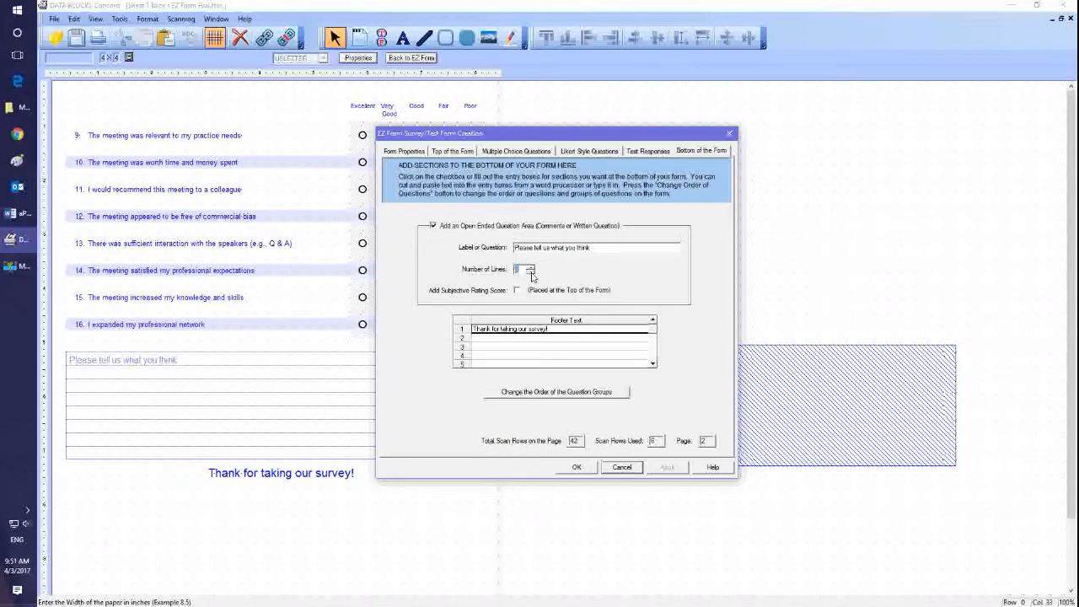
{"action": "left_click", "coordinate": [530, 273]}
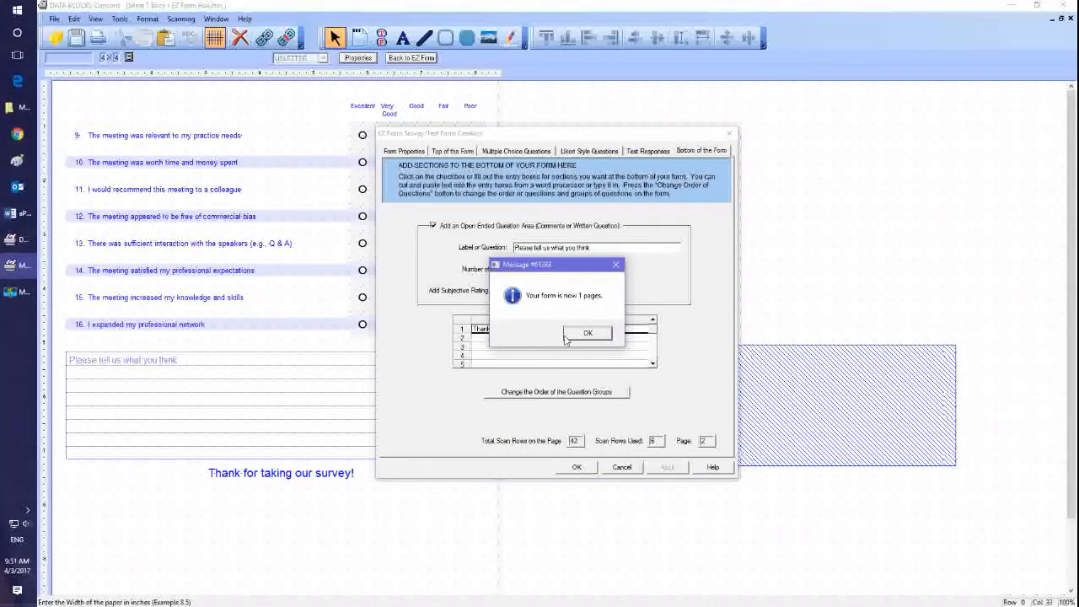
{"action": "left_click", "coordinate": [595, 335]}
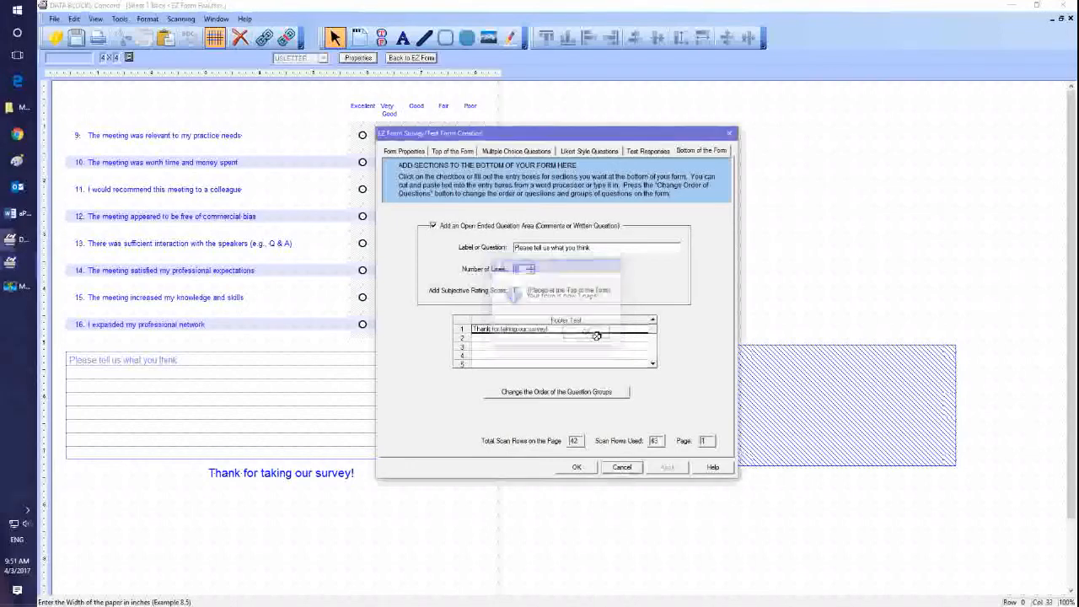
{"action": "key", "text": "Return"}
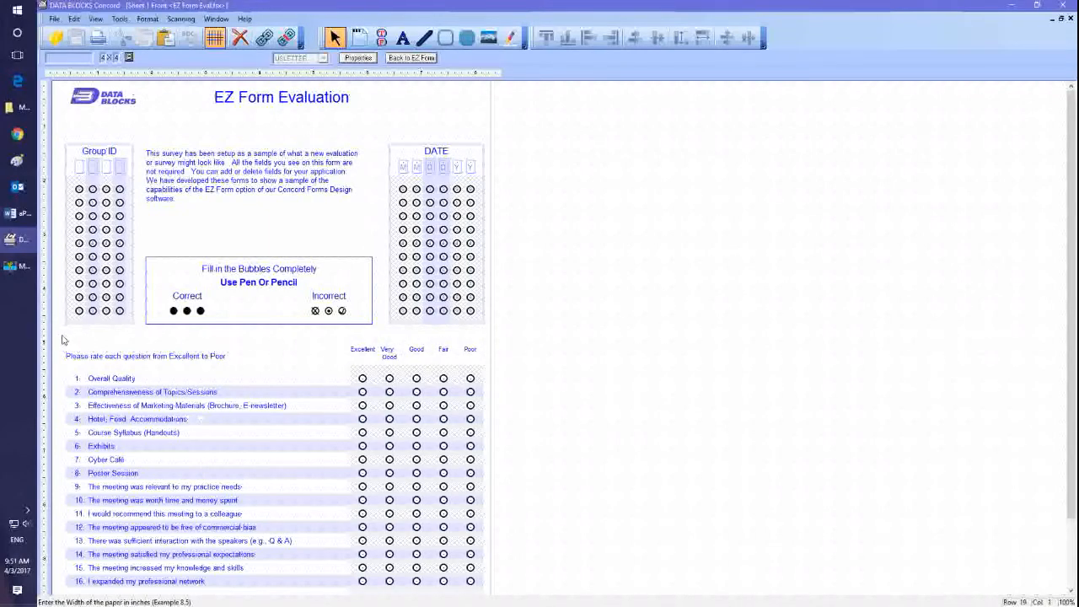
{"action": "scroll", "coordinate": [1069, 252], "scroll_direction": "down", "scroll_amount": 3}
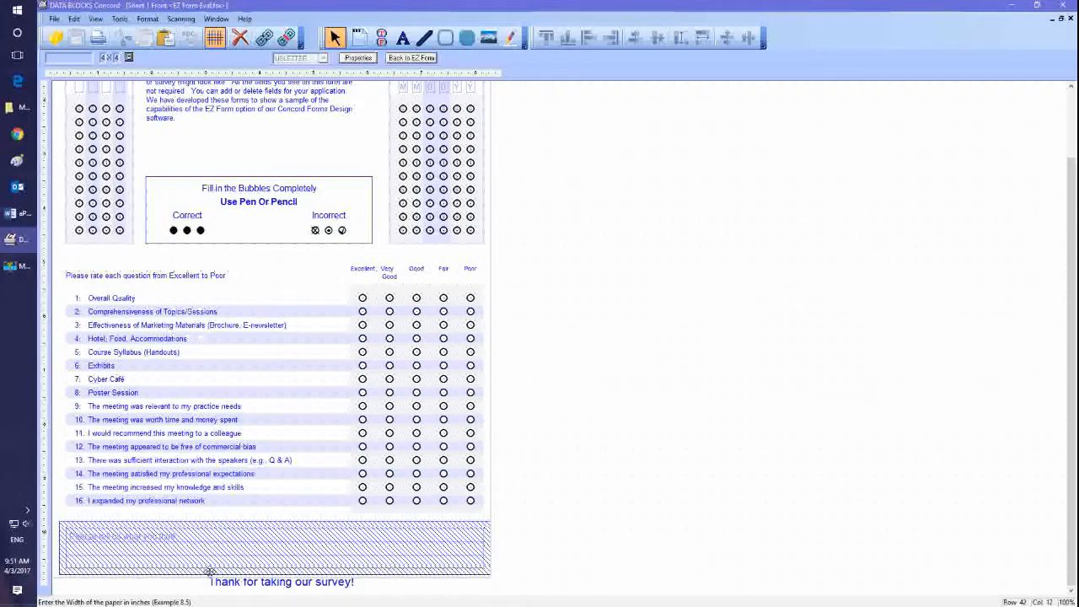
{"action": "left_click_drag", "start_coordinate": [1070, 358], "coordinate": [1071, 287]}
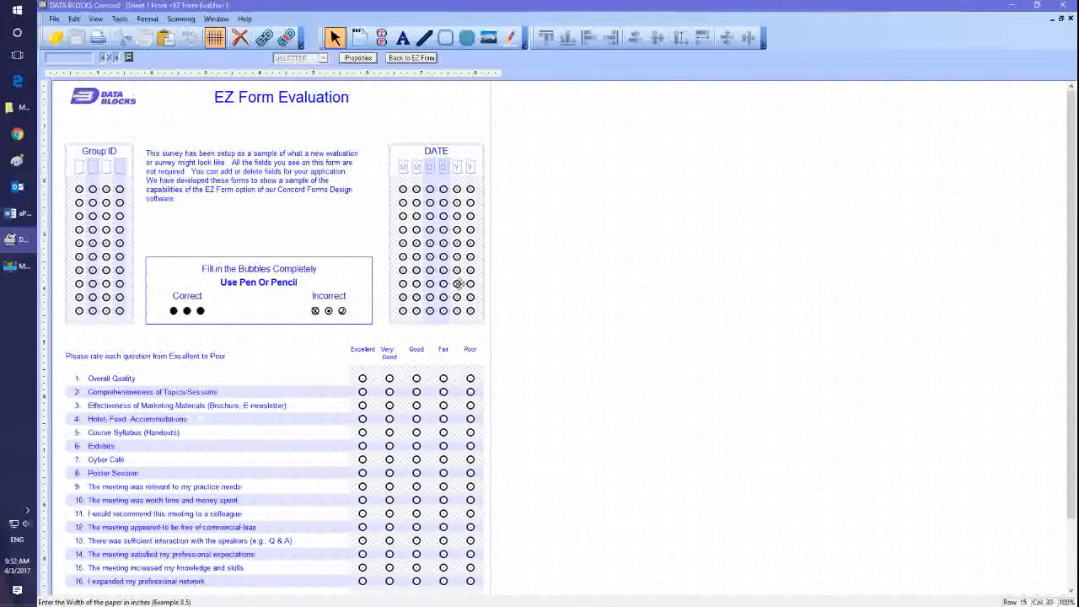
- Examine the predefined field types and their properties without adding a field to the form
{"action": "left_click", "coordinate": [120, 19]}
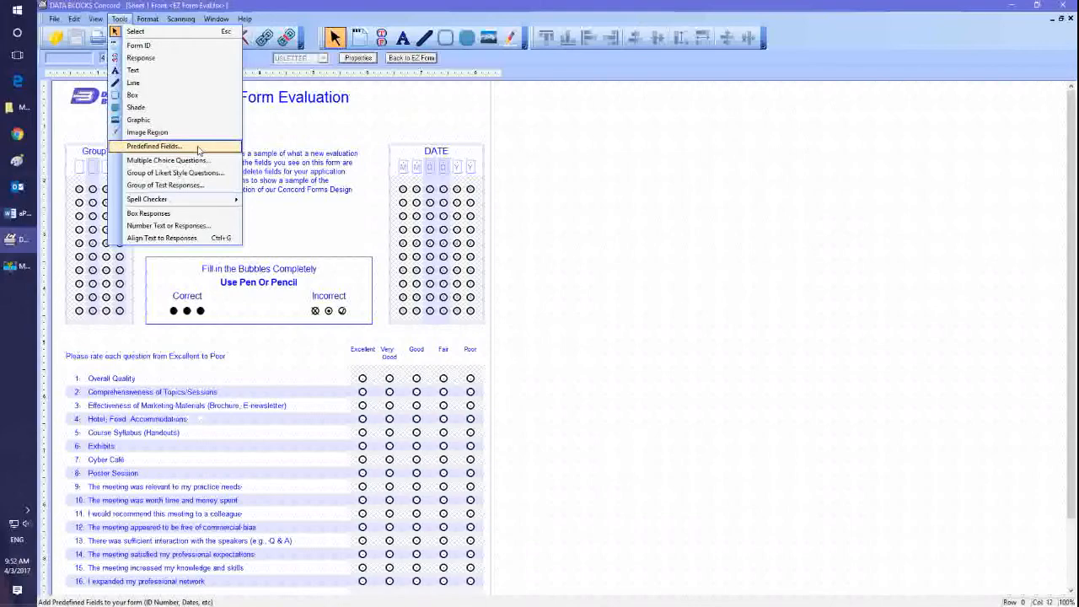
{"action": "left_click", "coordinate": [199, 149]}
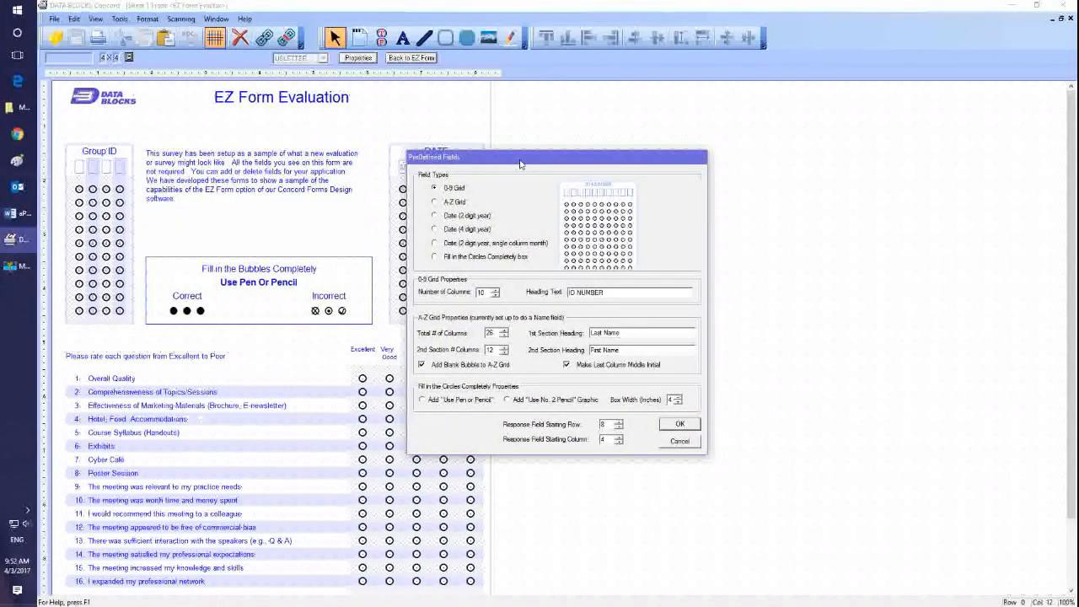
{"action": "left_click_drag", "start_coordinate": [518, 164], "coordinate": [675, 153]}
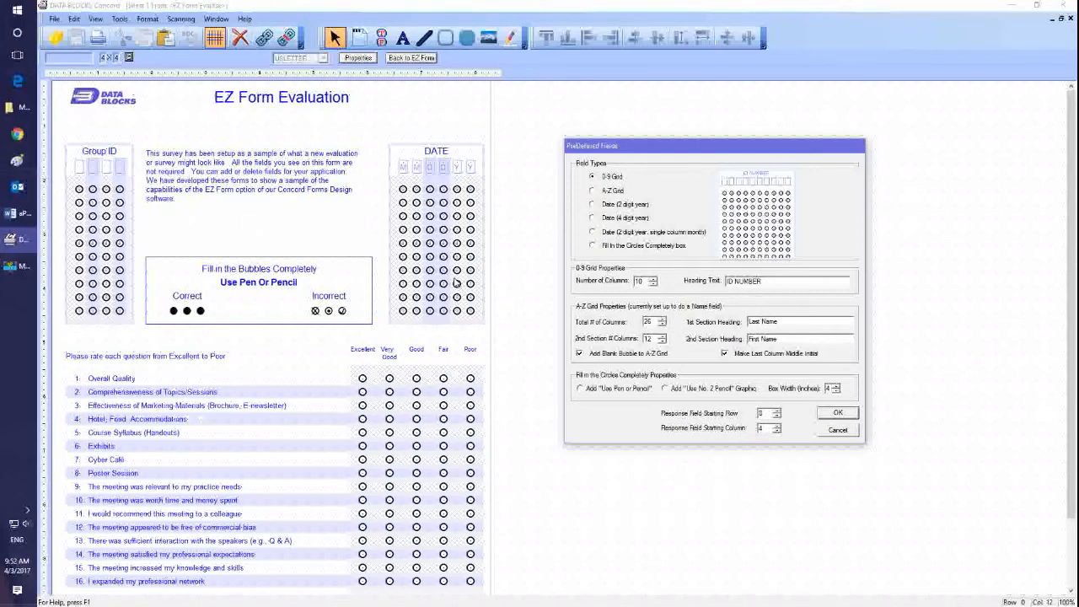
{"action": "left_click", "coordinate": [841, 433]}
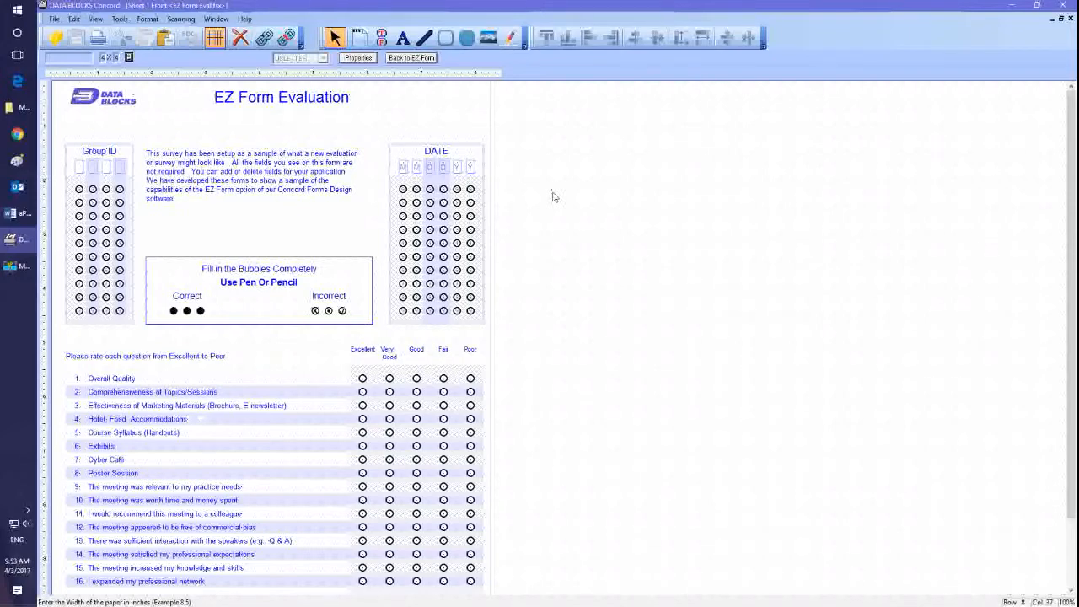
- Set the color of the "EZ Form Evaluation" title to Black in its field properties
{"action": "left_click", "coordinate": [291, 97]}
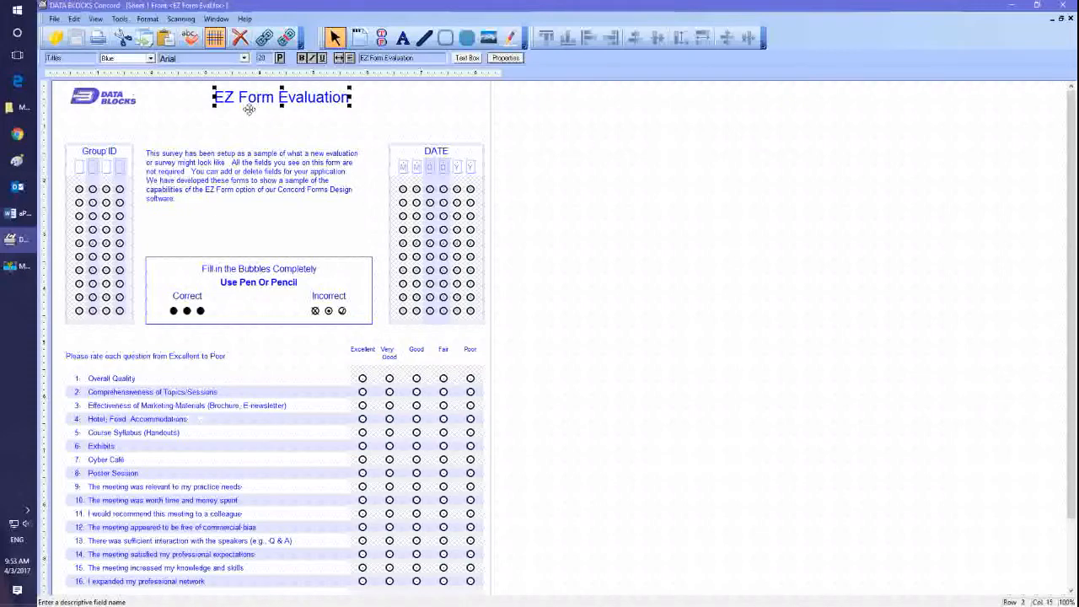
{"action": "double_click", "coordinate": [311, 101]}
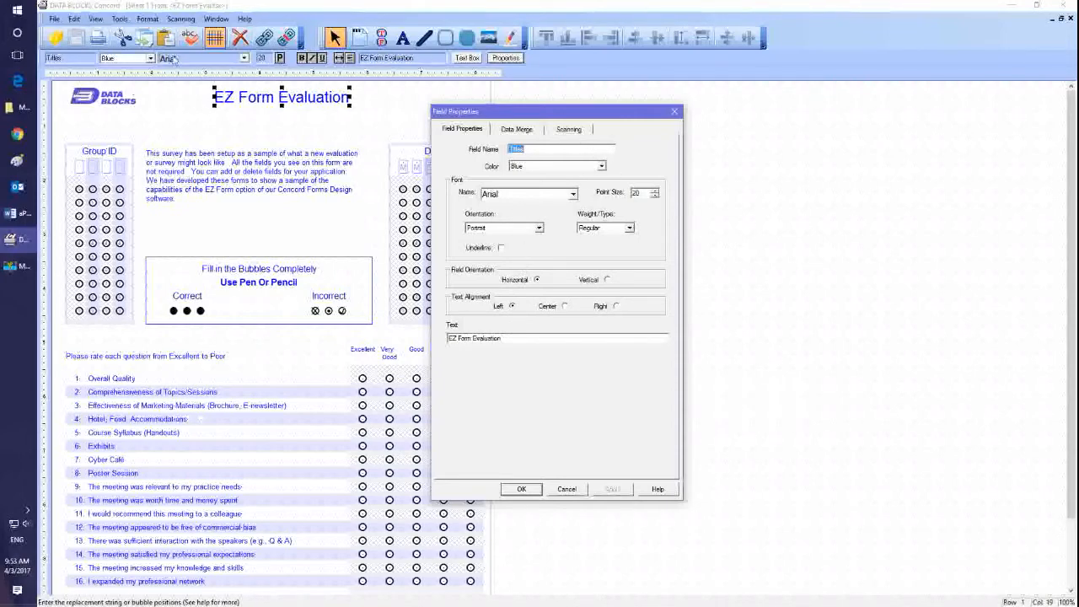
{"action": "left_click", "coordinate": [603, 166]}
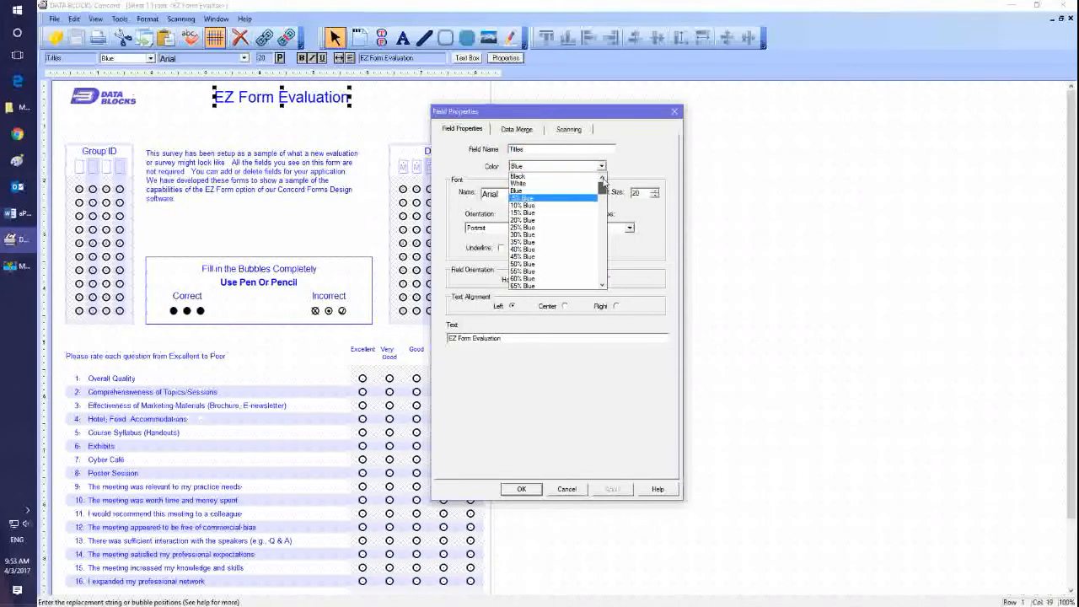
{"action": "left_click", "coordinate": [573, 176]}
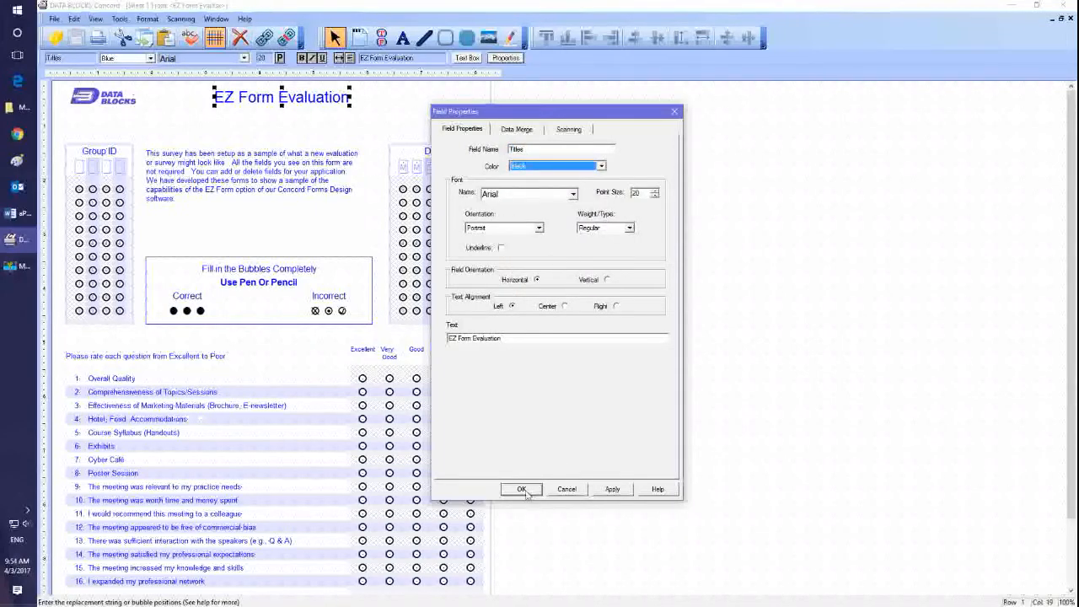
{"action": "left_click", "coordinate": [521, 489]}
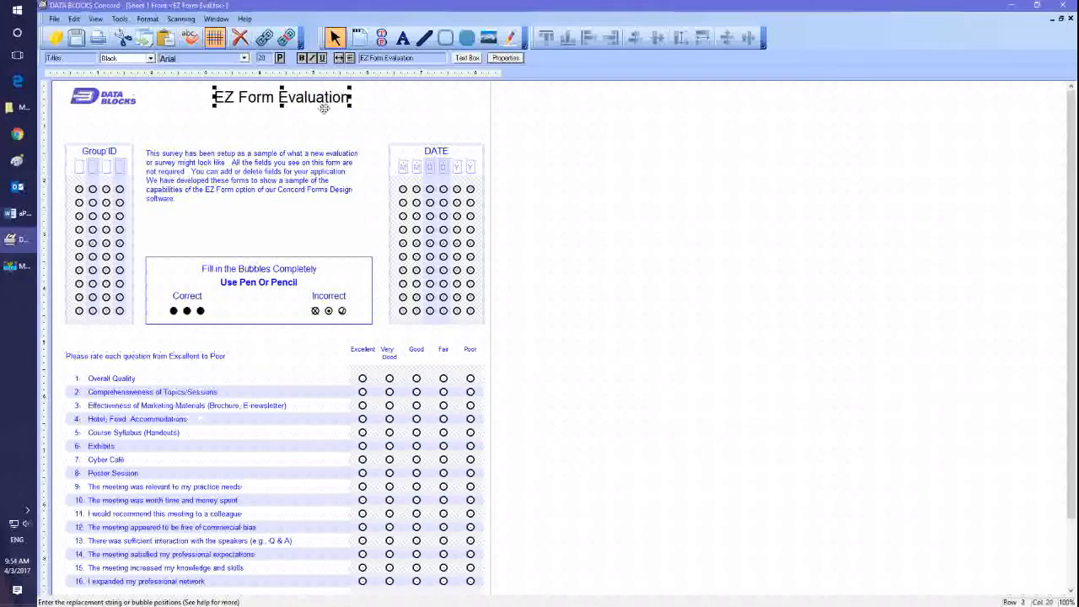
- Move the linked bubble-filling instruction box into the blank area beside the form and back to its original place
{"action": "left_click", "coordinate": [111, 98]}
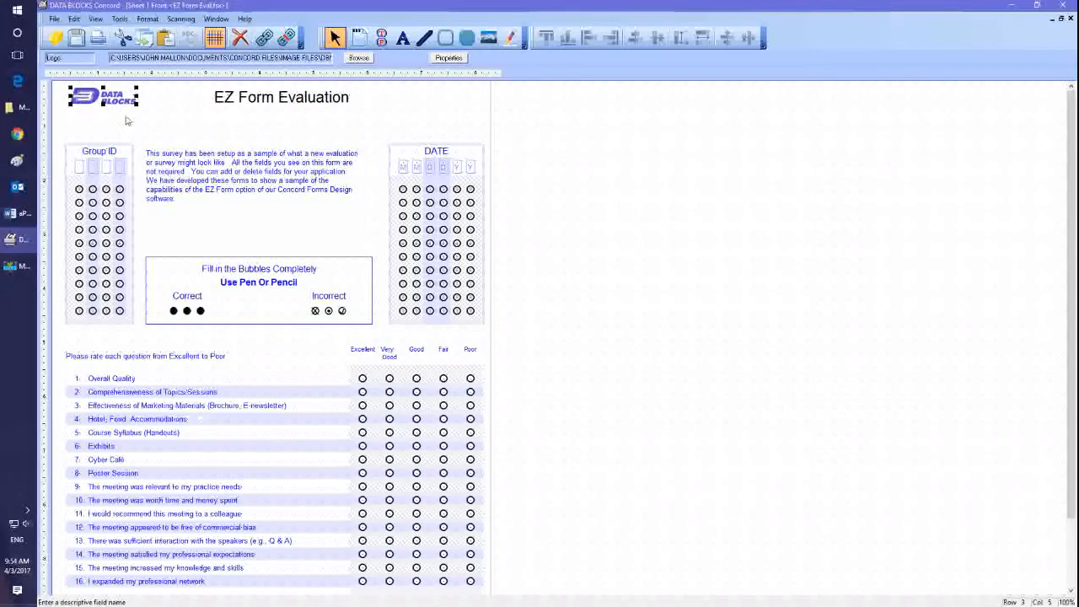
{"action": "left_click", "coordinate": [247, 275]}
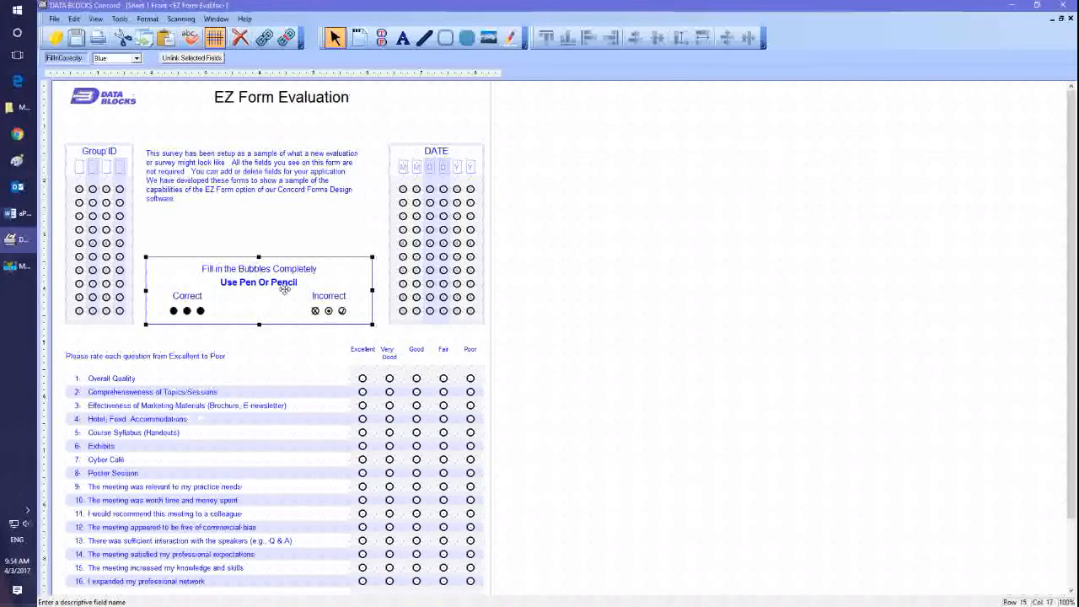
{"action": "left_click_drag", "start_coordinate": [242, 276], "coordinate": [647, 290]}
{"action": "left_click_drag", "start_coordinate": [653, 183], "coordinate": [239, 274]}
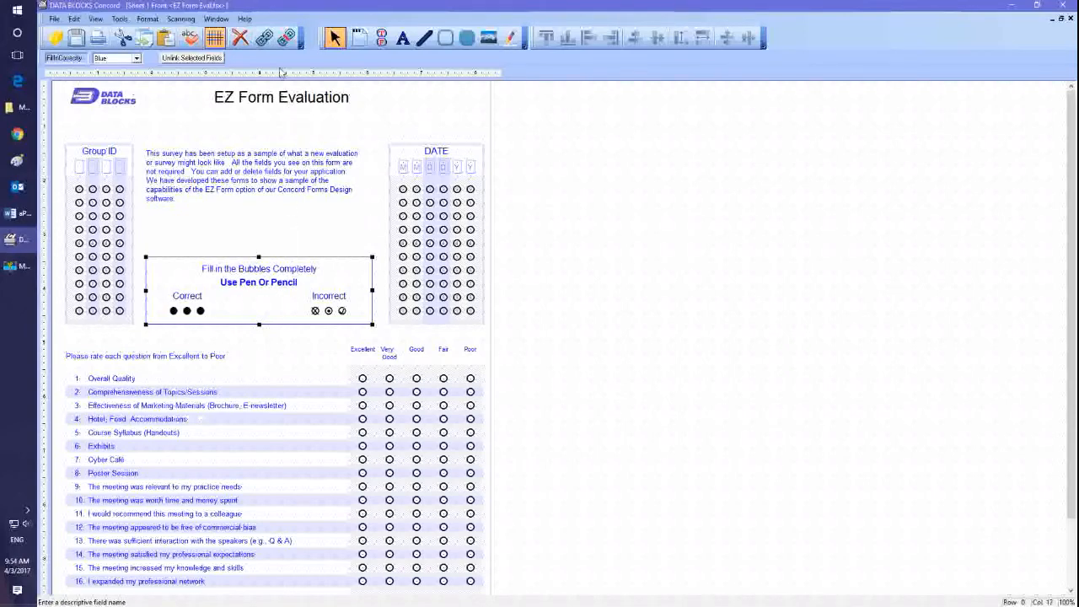
- Unlink the instruction box to color its "Use Pen Or Pencil" text Black, and link all of the box's fields again
{"action": "left_click", "coordinate": [196, 58]}
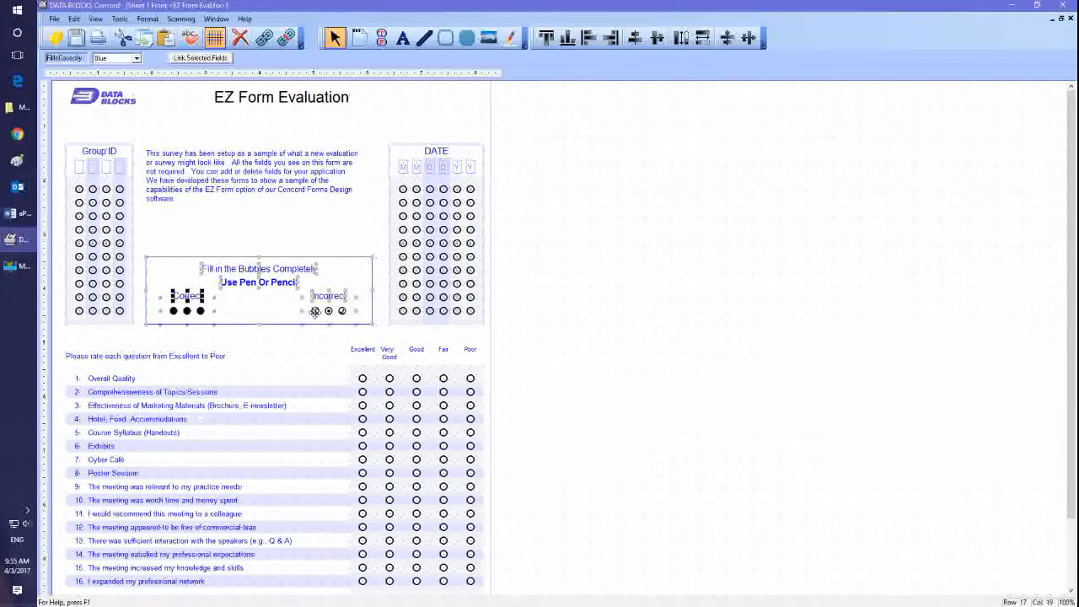
{"action": "left_click", "coordinate": [281, 281]}
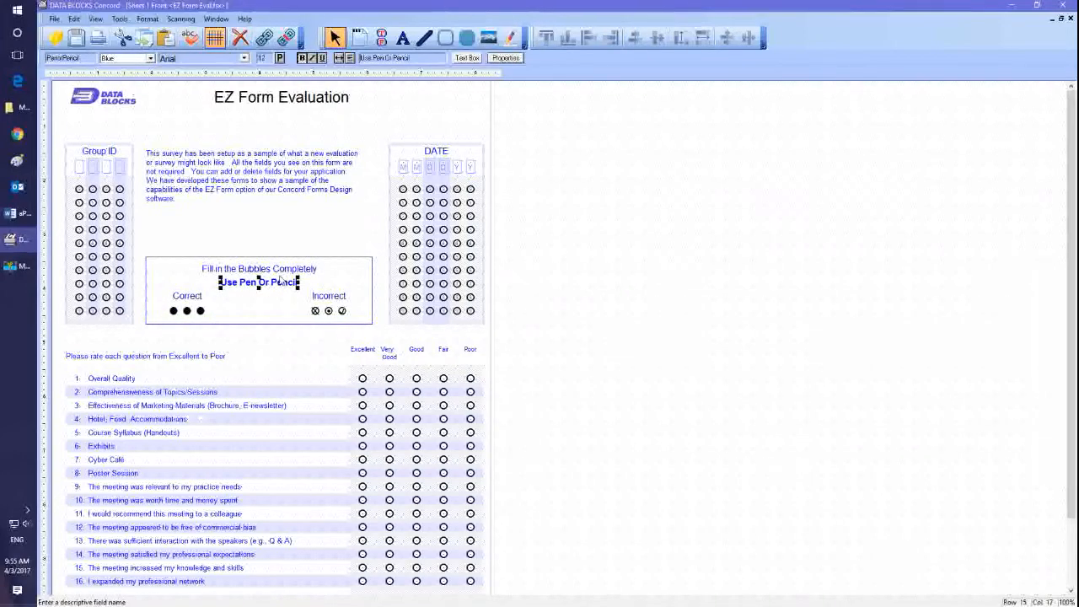
{"action": "left_click", "coordinate": [150, 58]}
{"action": "left_click_drag", "start_coordinate": [152, 80], "coordinate": [152, 74]}
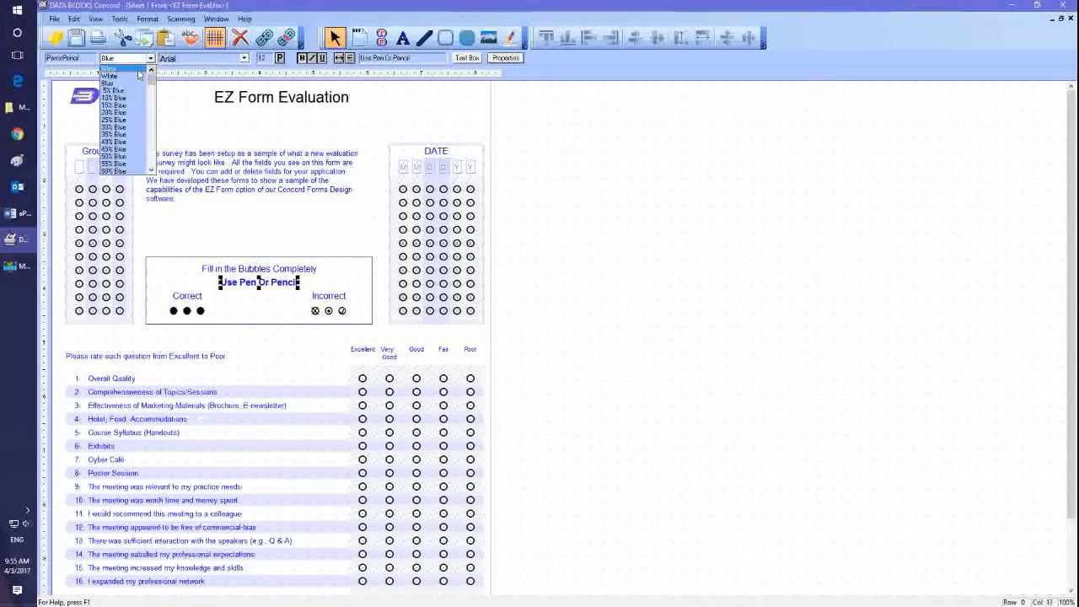
{"action": "left_click", "coordinate": [139, 70]}
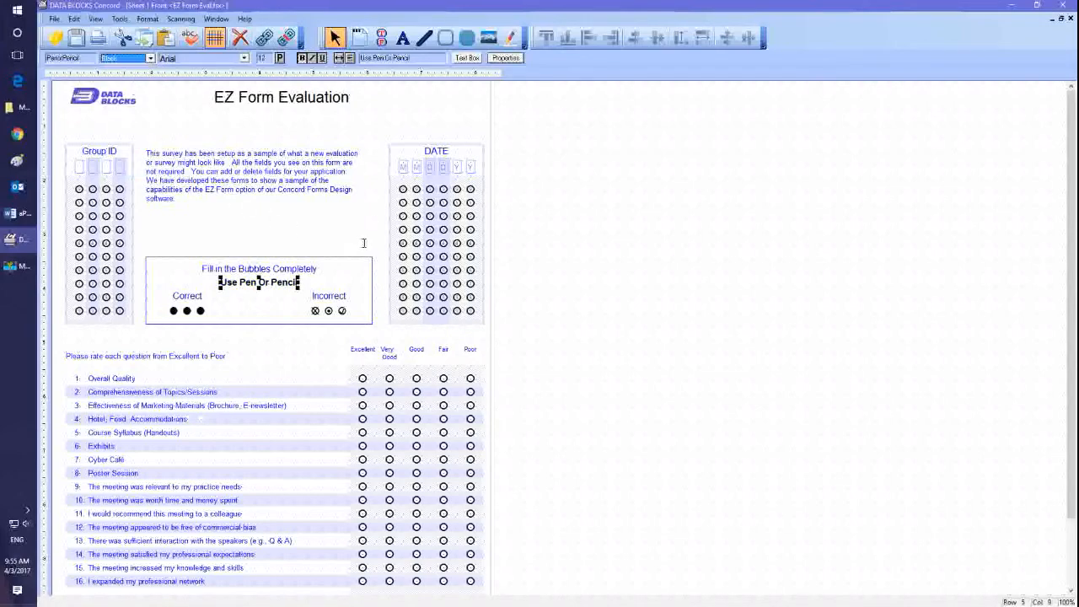
{"action": "left_click_drag", "start_coordinate": [378, 265], "coordinate": [141, 331]}
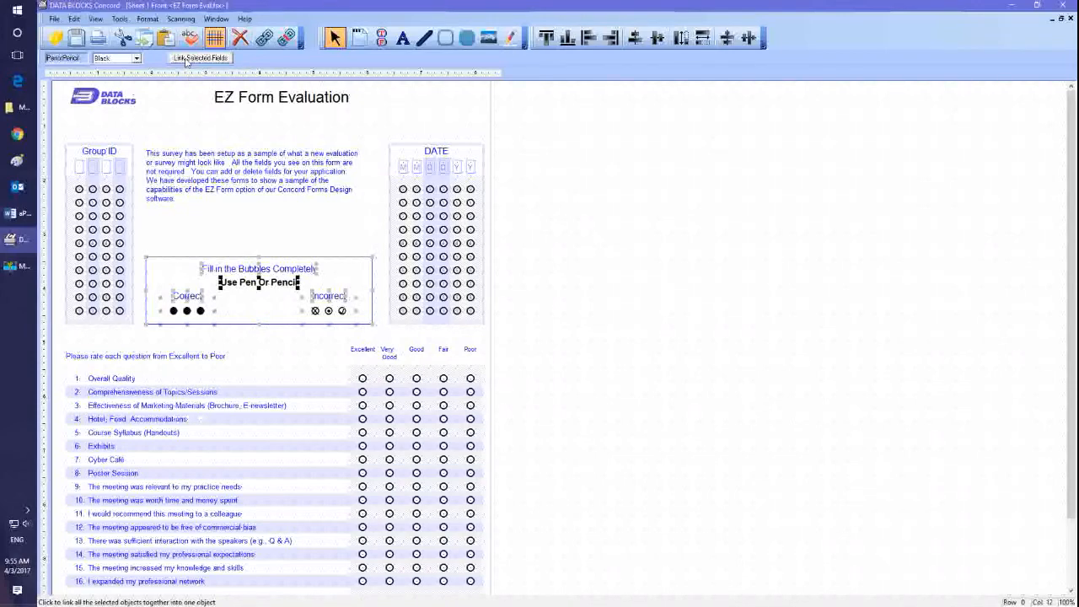
{"action": "left_click", "coordinate": [264, 38]}
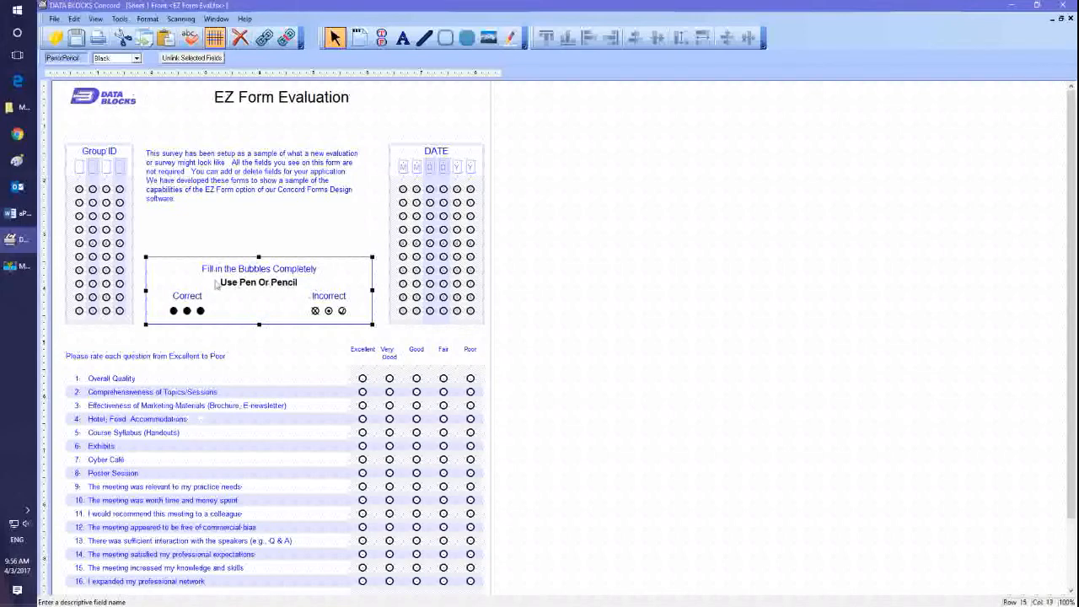
- Unlink the Likert question group and set its rating headings from Excellent to Poor to Black
{"action": "left_click", "coordinate": [93, 221]}
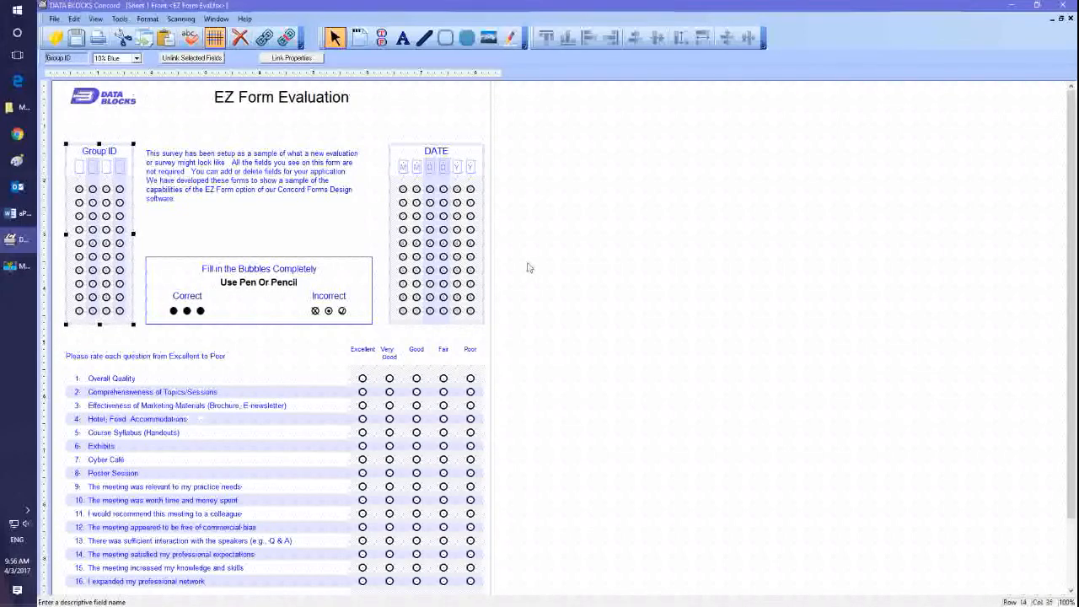
{"action": "left_click", "coordinate": [462, 230]}
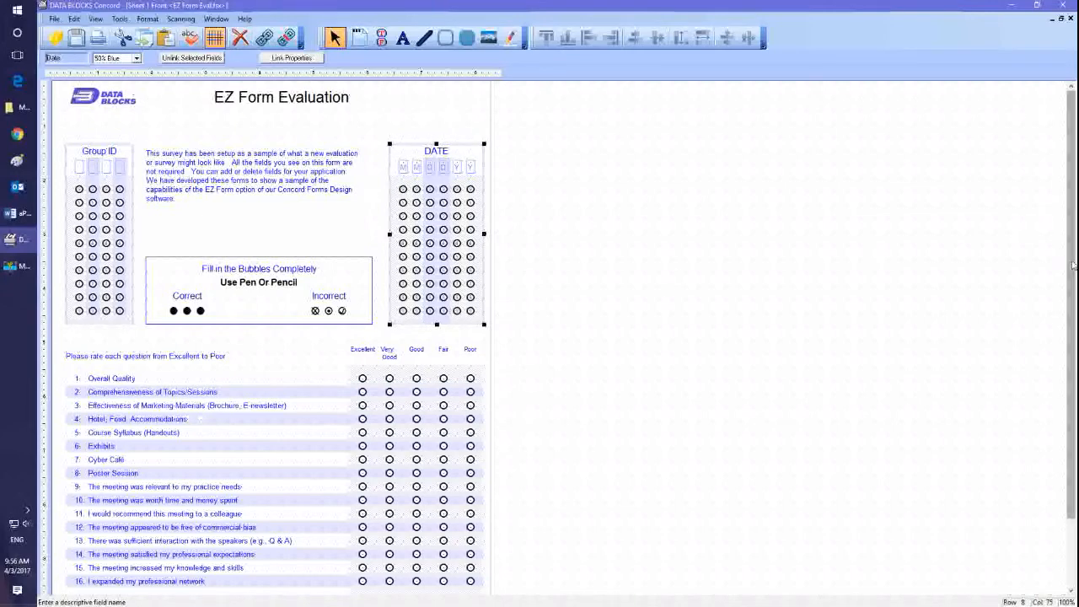
{"action": "scroll", "coordinate": [1077, 332], "scroll_direction": "down", "scroll_amount": 3}
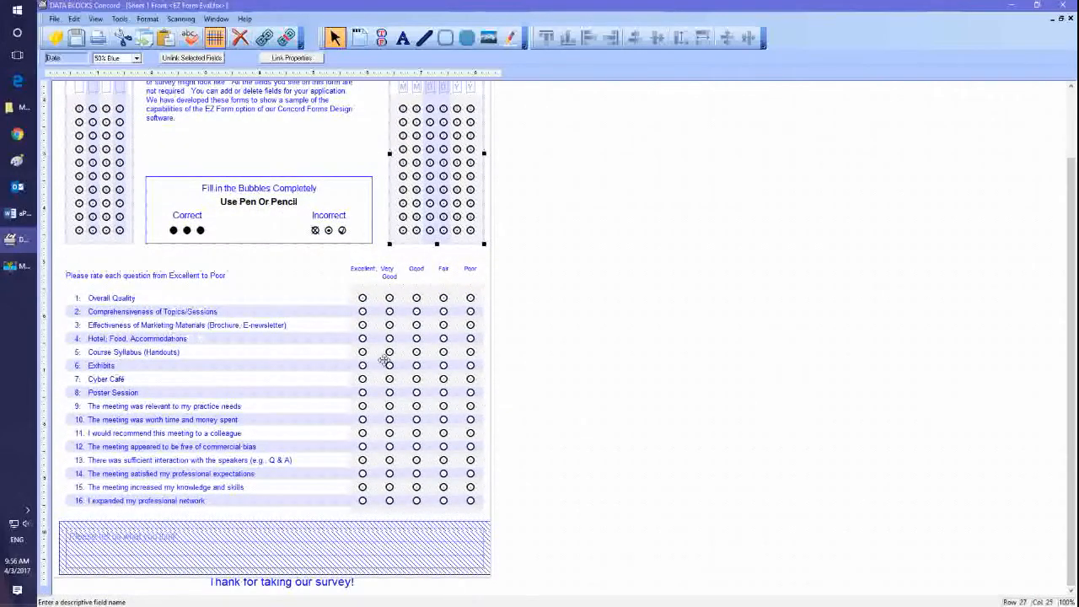
{"action": "left_click", "coordinate": [380, 362]}
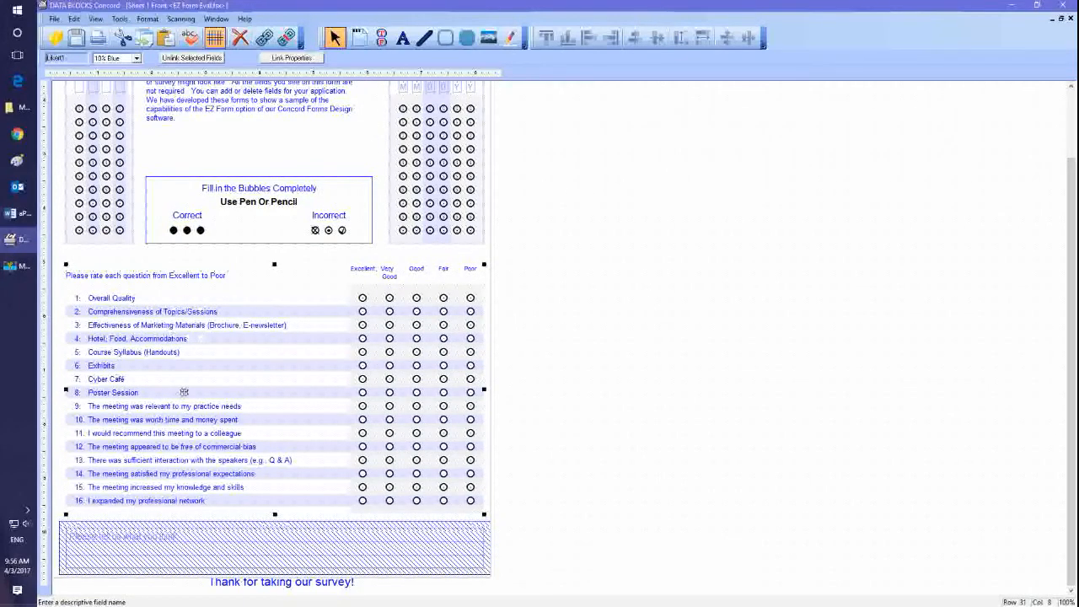
{"action": "left_click", "coordinate": [193, 58]}
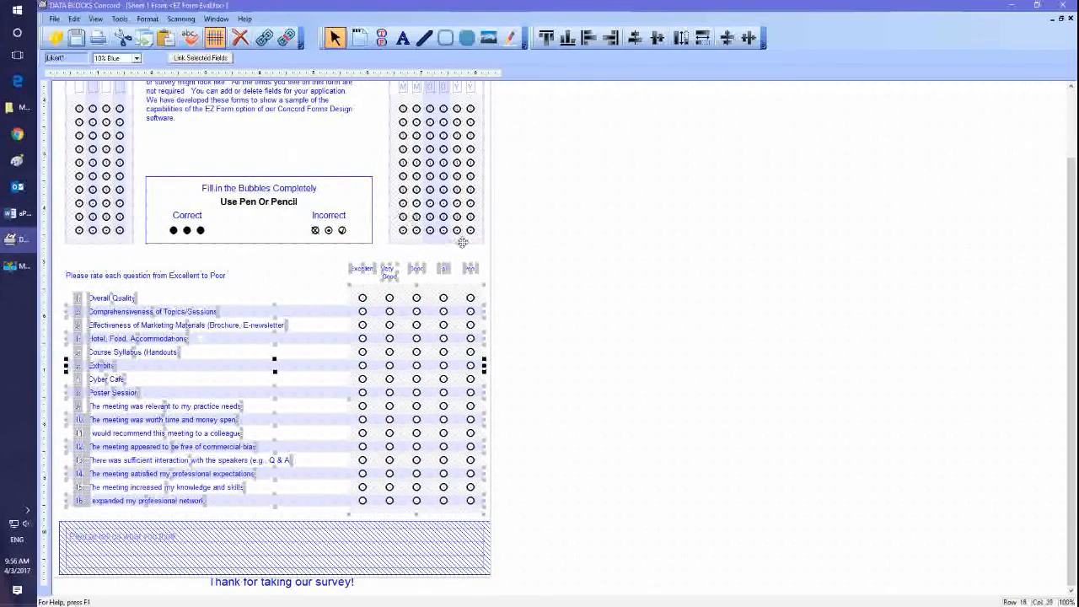
{"action": "left_click_drag", "start_coordinate": [504, 266], "coordinate": [342, 280]}
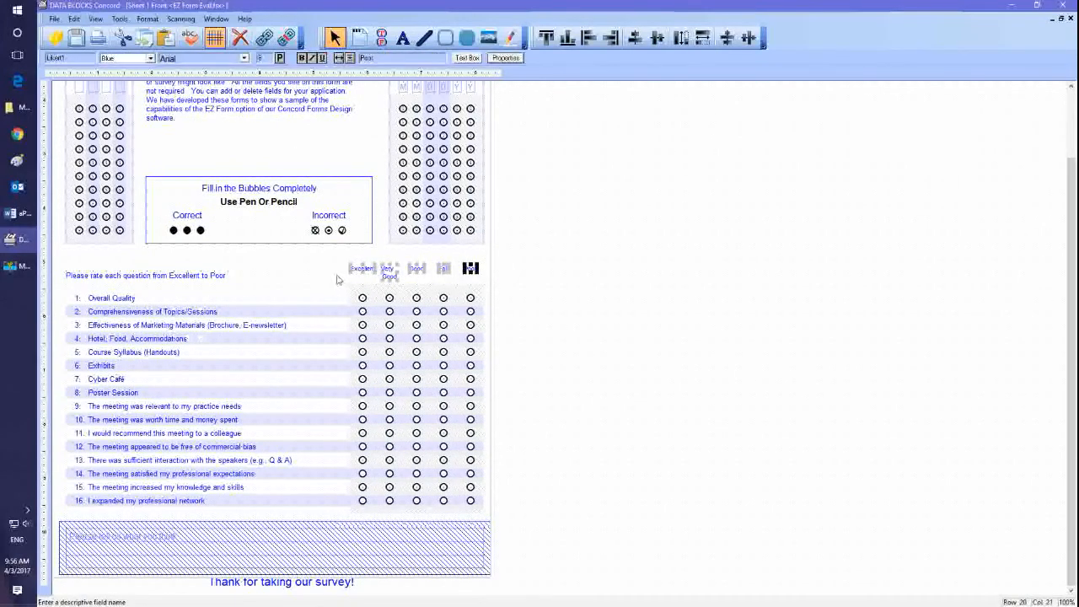
{"action": "left_click", "coordinate": [150, 59]}
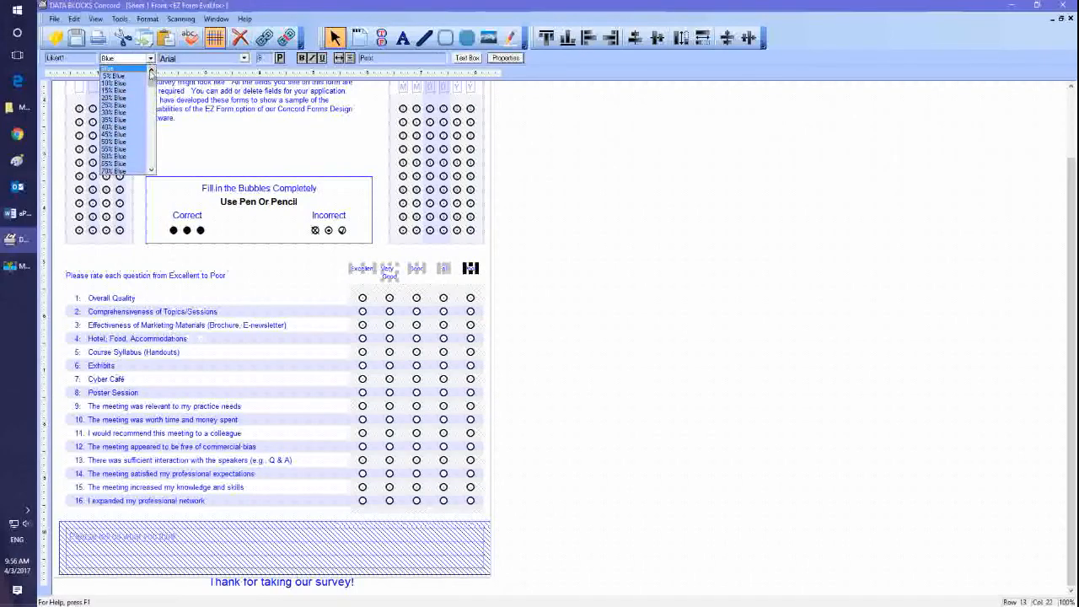
{"action": "scroll", "coordinate": [151, 82], "scroll_direction": "up", "scroll_amount": 1}
{"action": "left_click", "coordinate": [120, 70]}
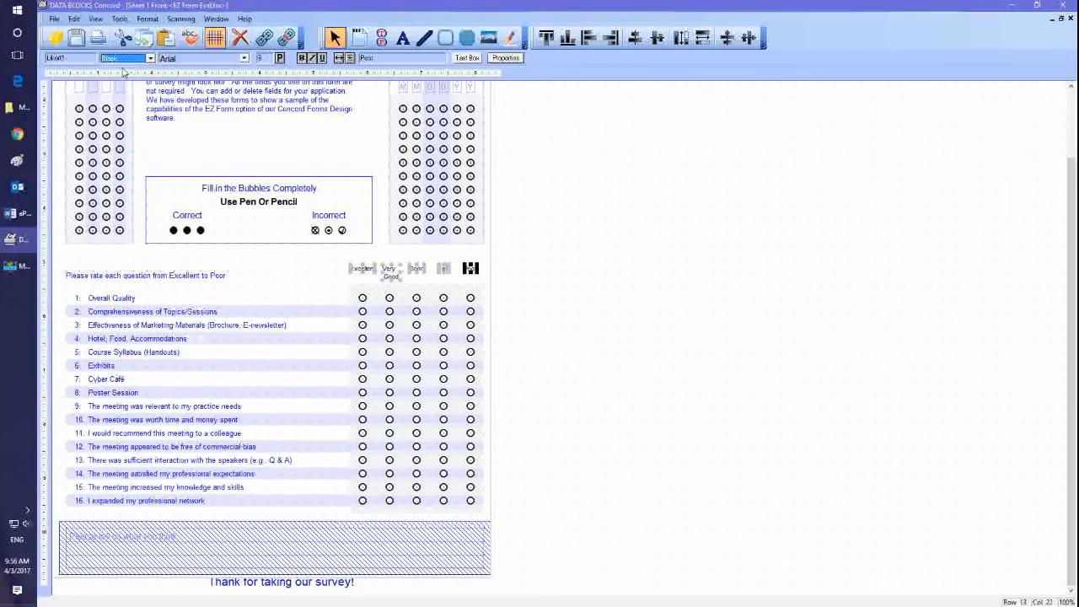
- Select all fields of the Likert group and link them again, accepting the link properties
{"action": "left_click", "coordinate": [531, 278]}
{"action": "left_click_drag", "start_coordinate": [504, 265], "coordinate": [246, 508]}
{"action": "left_click_drag", "start_coordinate": [116, 513], "coordinate": [64, 515]}
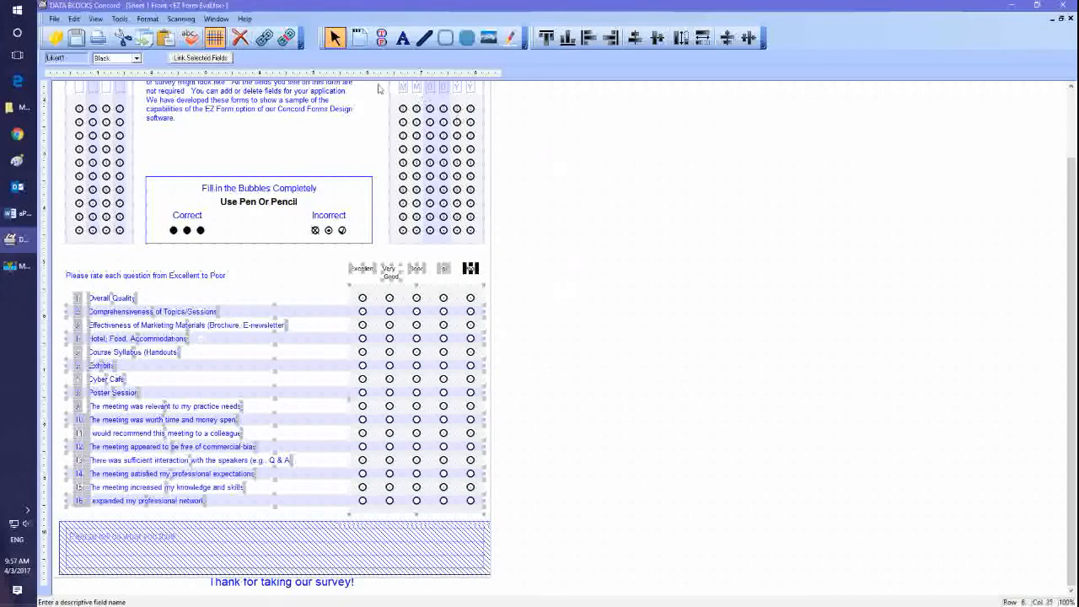
{"action": "left_click", "coordinate": [221, 59]}
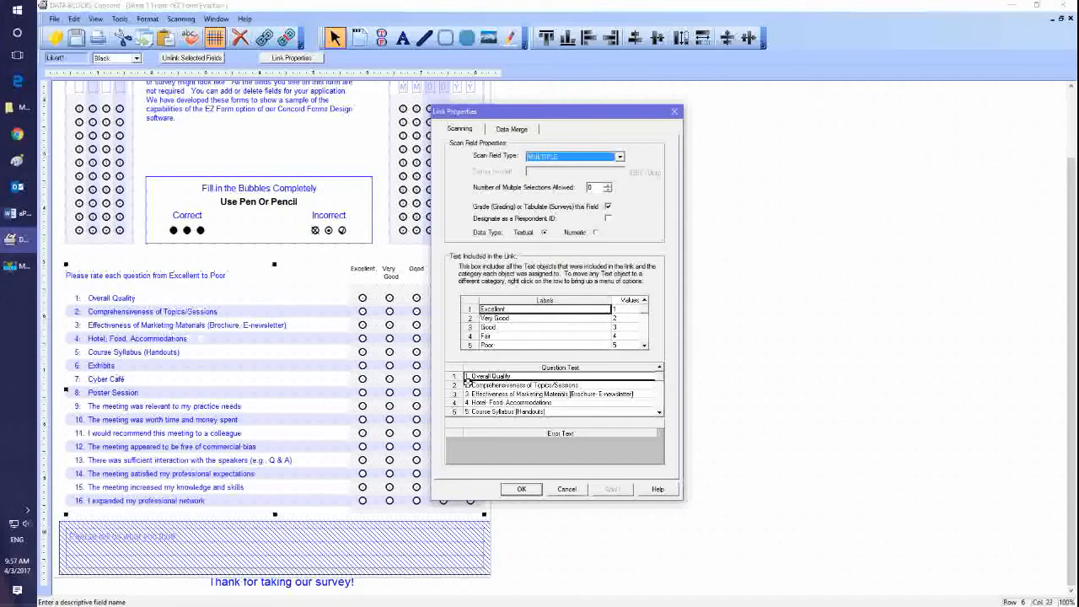
{"action": "left_click", "coordinate": [527, 493]}
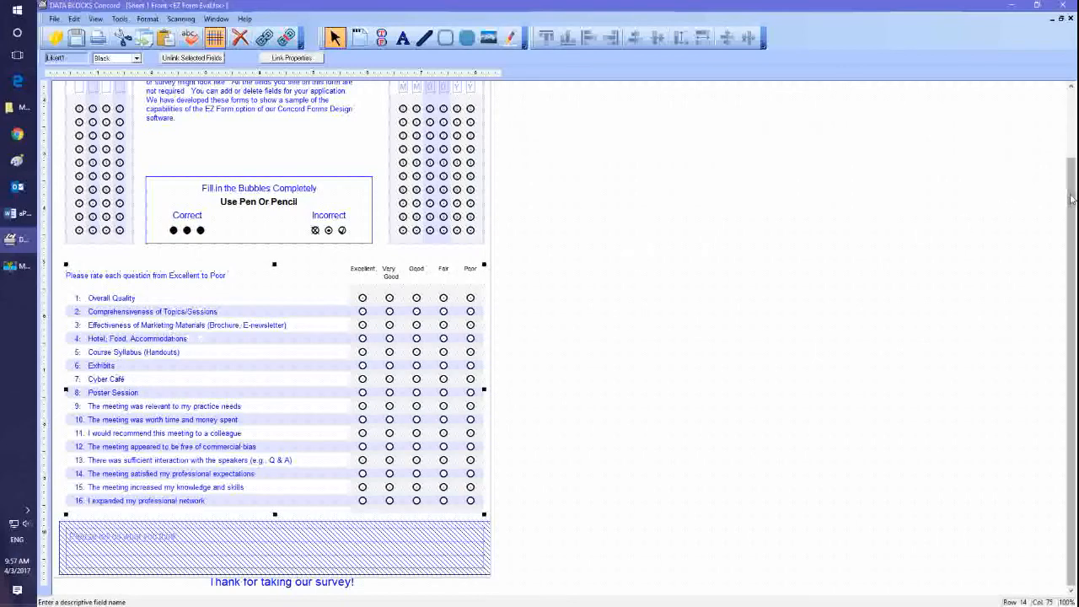
- Select all fields below the logo and title and move them together up about half an inch
{"action": "scroll", "coordinate": [690, 102], "scroll_direction": "up", "scroll_amount": 2}
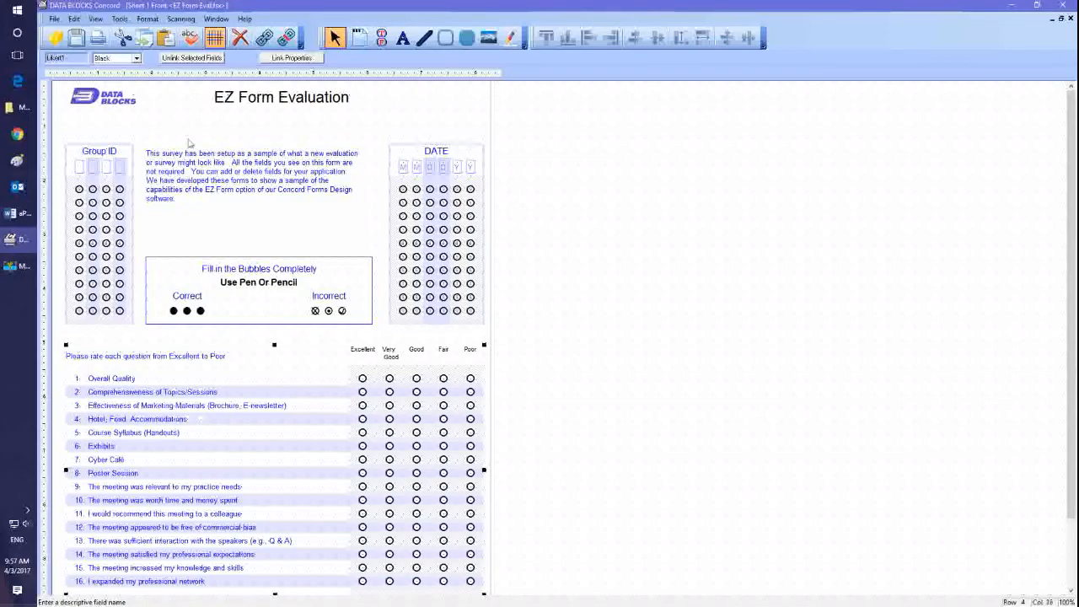
{"action": "left_click_drag", "start_coordinate": [65, 123], "coordinate": [504, 605]}
{"action": "left_click_drag", "start_coordinate": [1073, 217], "coordinate": [1076, 165]}
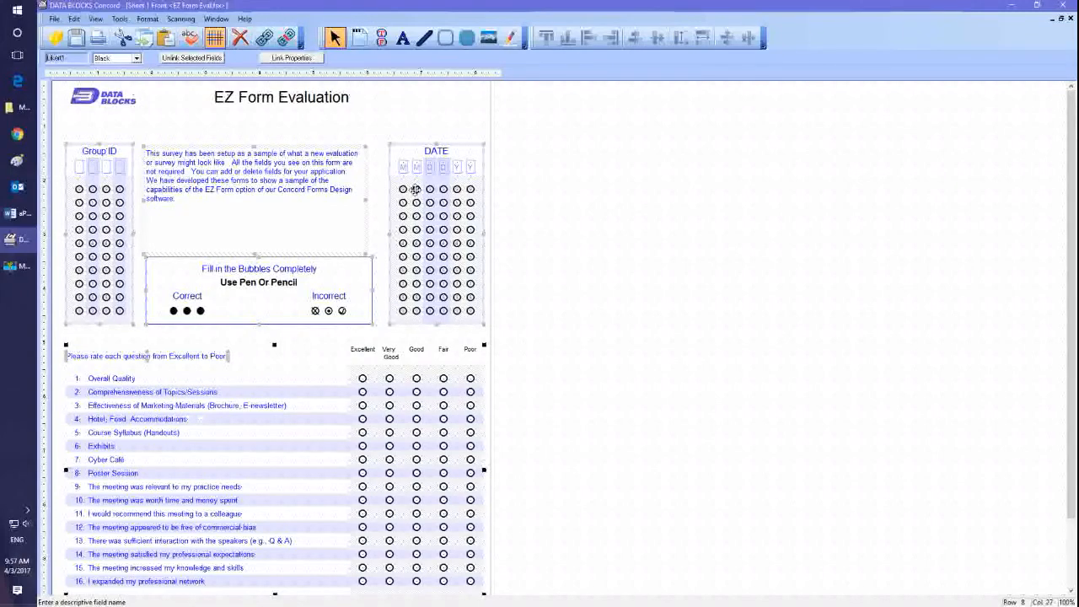
{"action": "key", "text": "ctrl+a"}
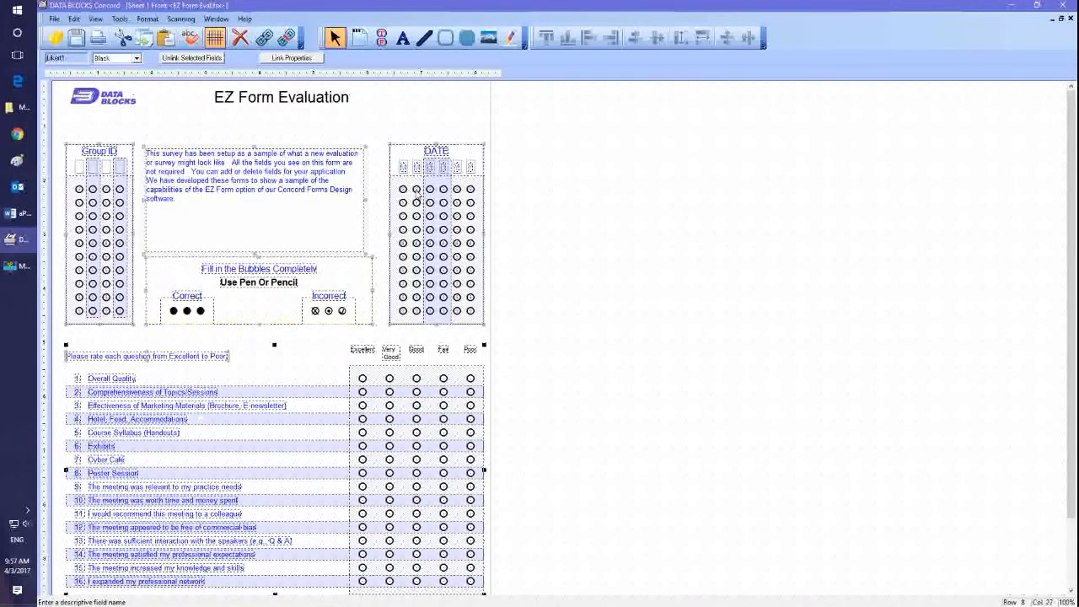
{"action": "left_click_drag", "start_coordinate": [416, 191], "coordinate": [416, 173]}
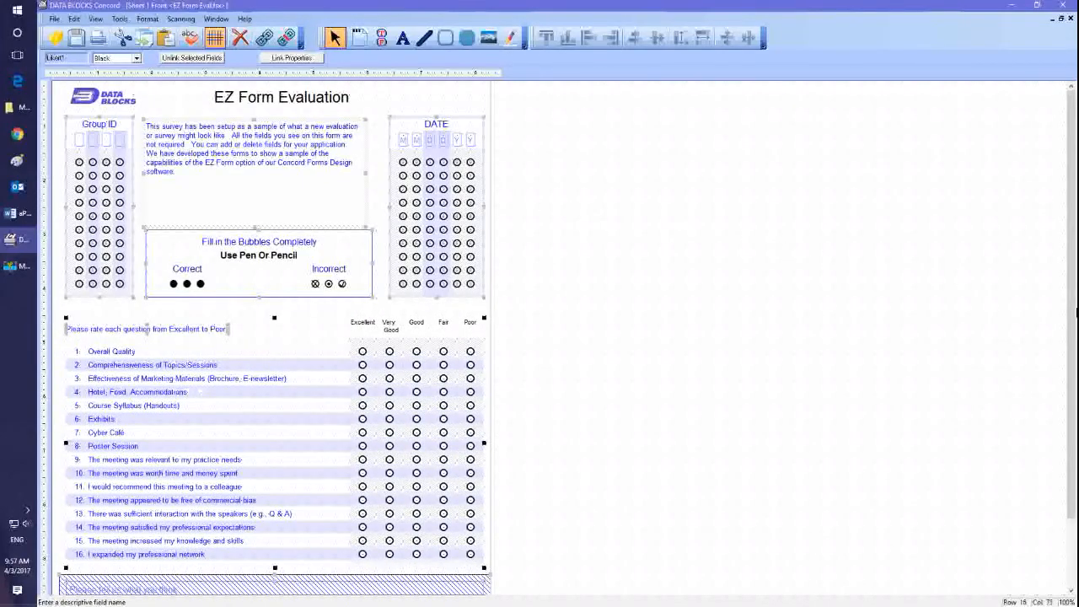
{"action": "left_click_drag", "start_coordinate": [1072, 253], "coordinate": [1072, 195]}
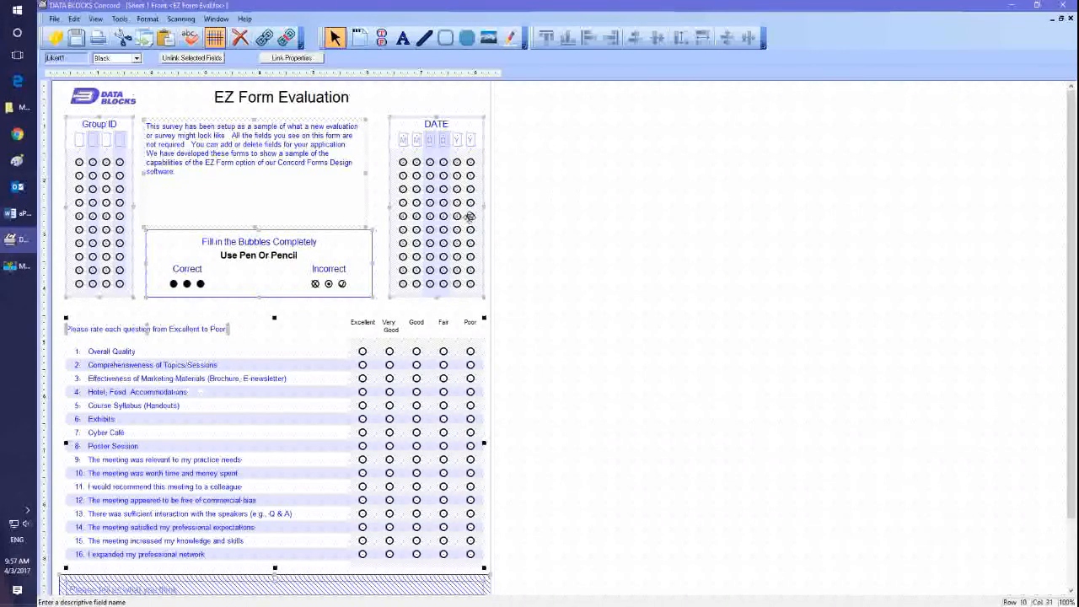
{"action": "left_click", "coordinate": [538, 222]}
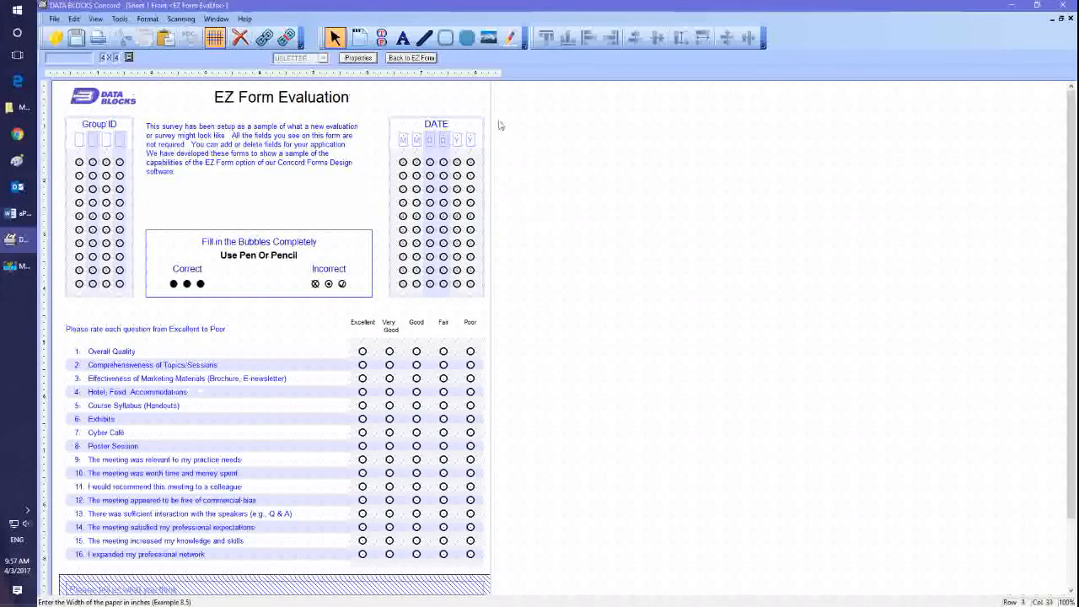
- Request a return to the EZ Form Wizard, decline regenerating the form, and save the form with its manual changes
{"action": "left_click", "coordinate": [397, 61]}
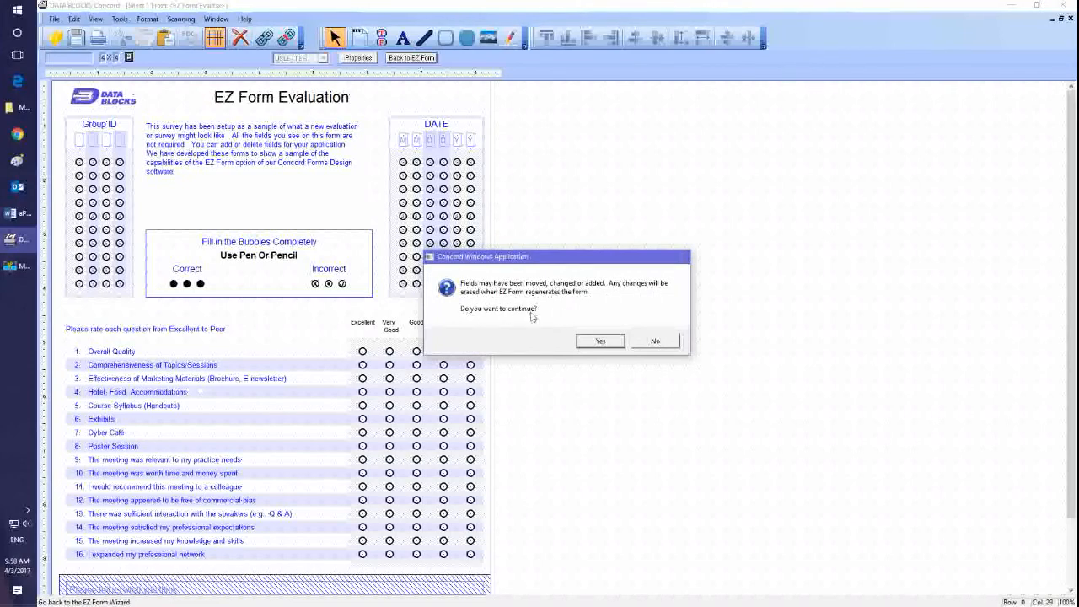
{"action": "left_click", "coordinate": [655, 341]}
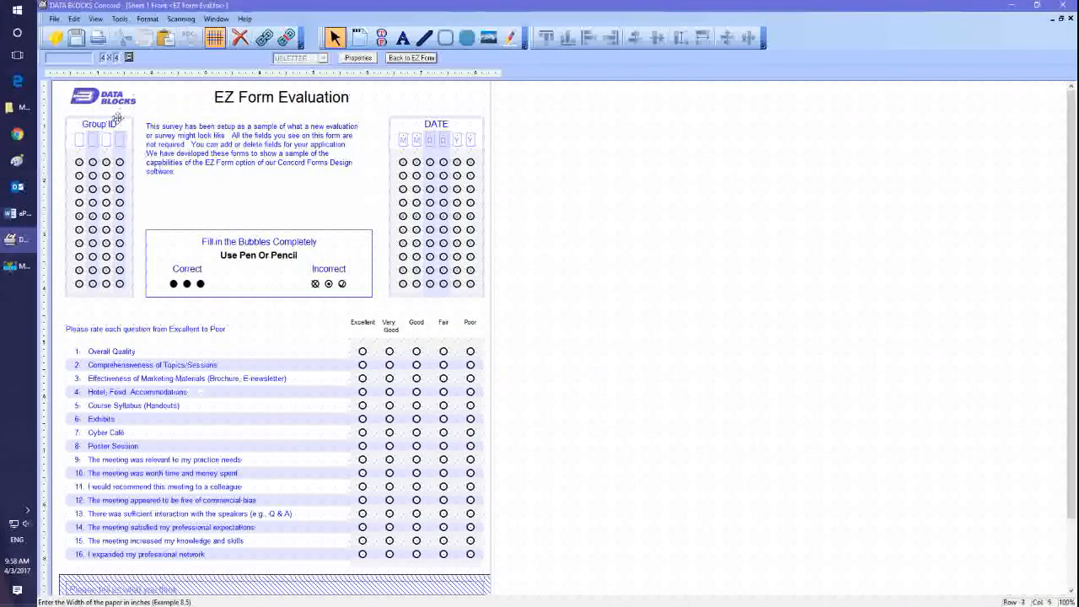
{"action": "left_click", "coordinate": [77, 40]}
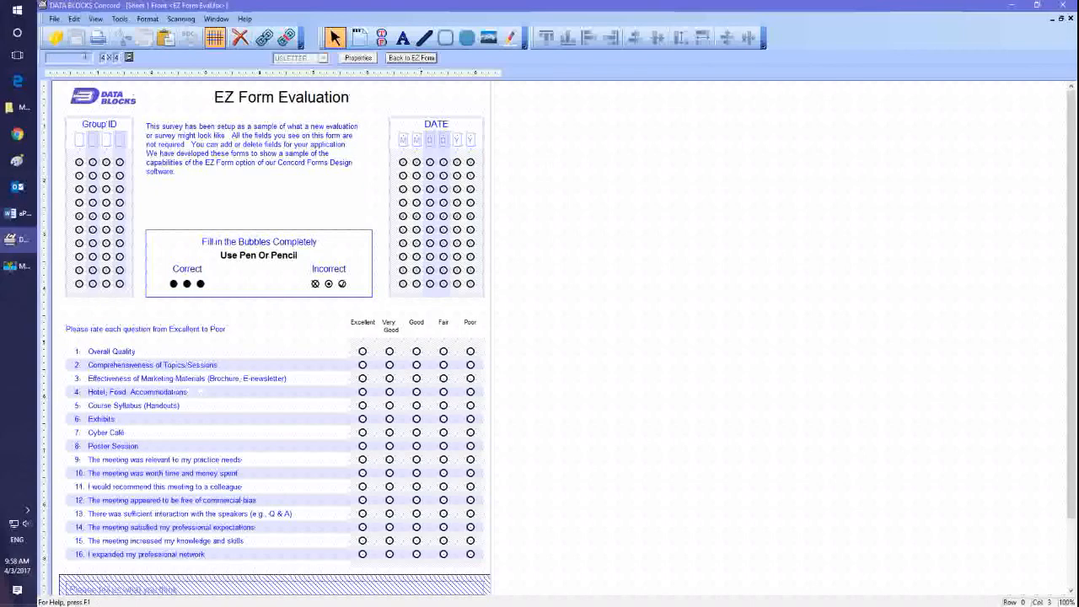